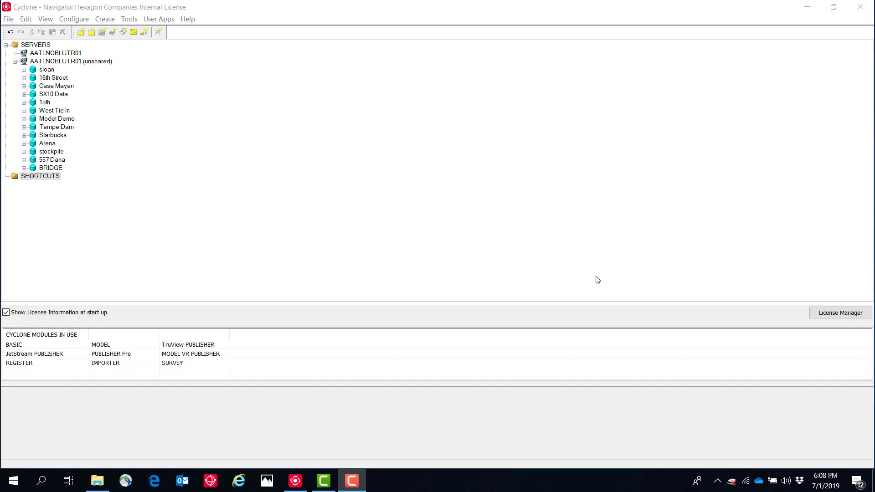
Create a new registration in the 10-25-16 project of the BRIDGE database and open it.
left_click(28, 176)
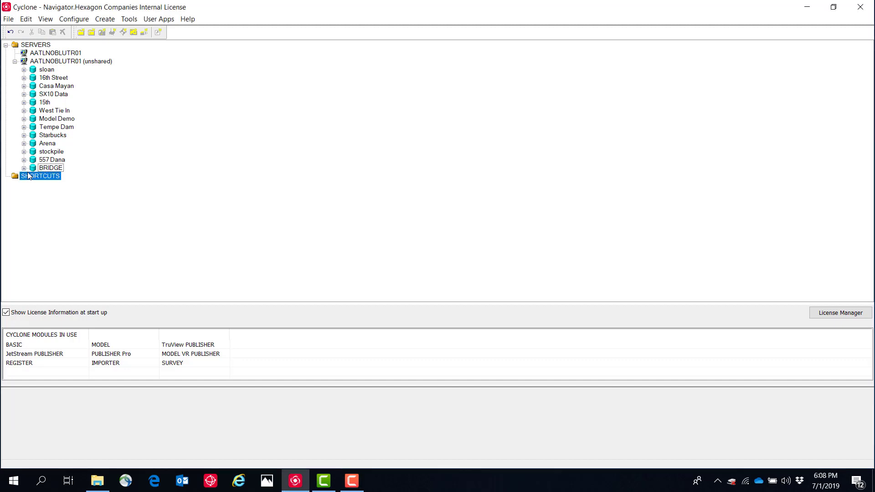
left_click(24, 168)
left_click(59, 177)
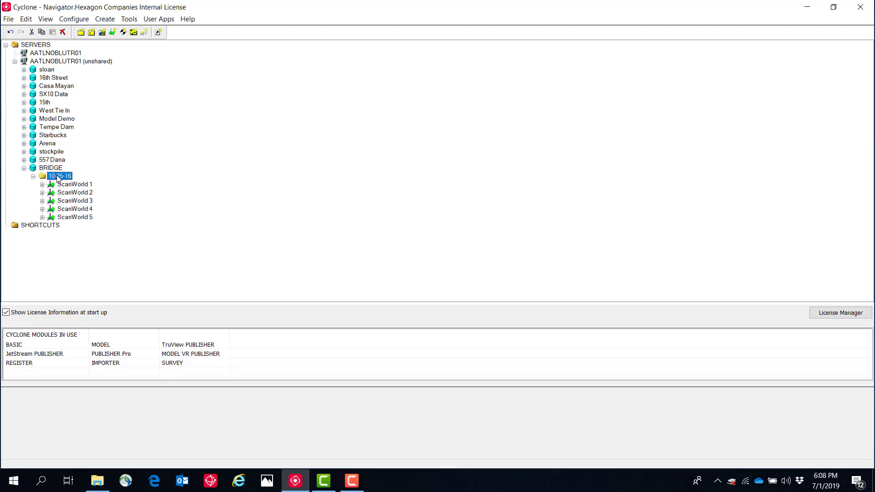
left_click(122, 33)
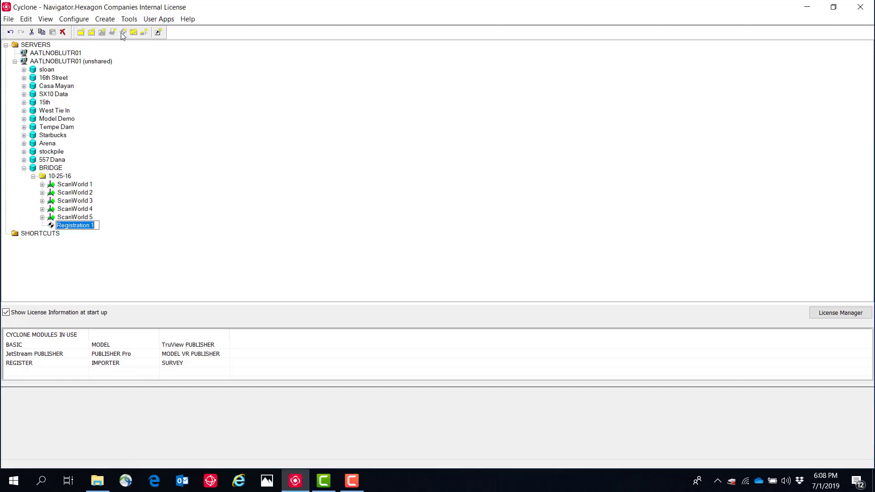
double_click(77, 226)
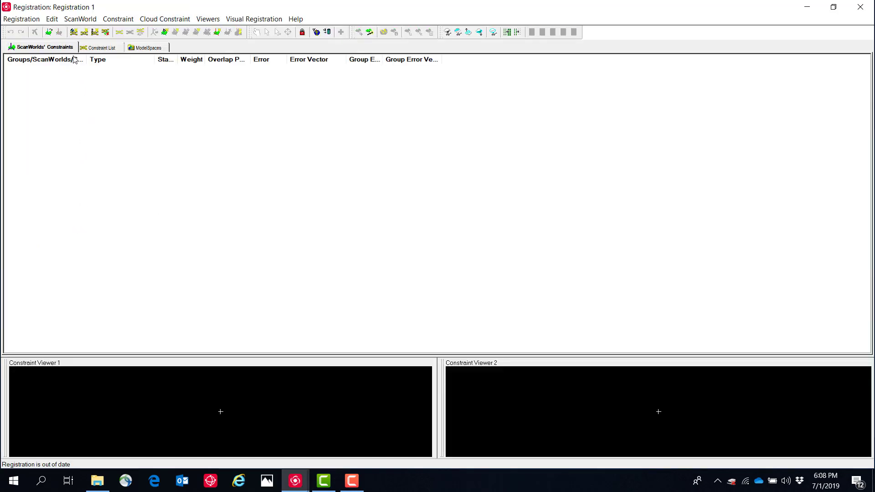
Add ScanWorld 1 through ScanWorld 5 to the registration.
left_click(76, 19)
left_click(92, 31)
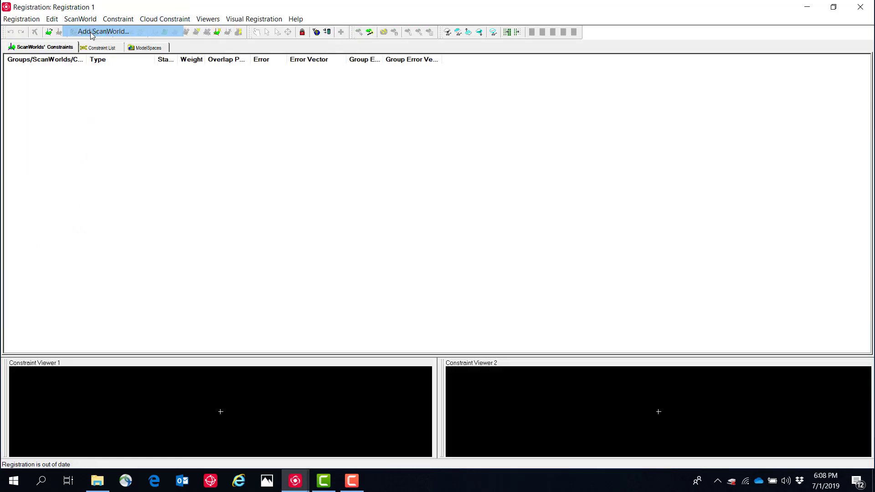
left_click(328, 189)
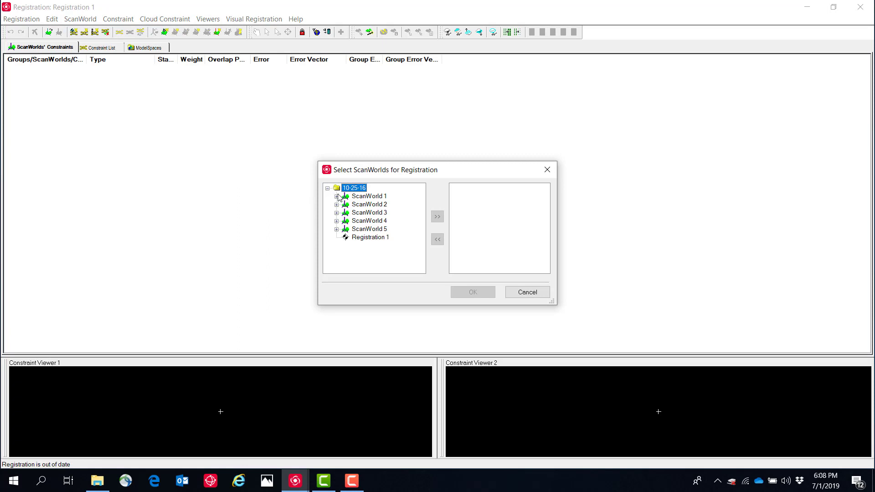
left_click(366, 197)
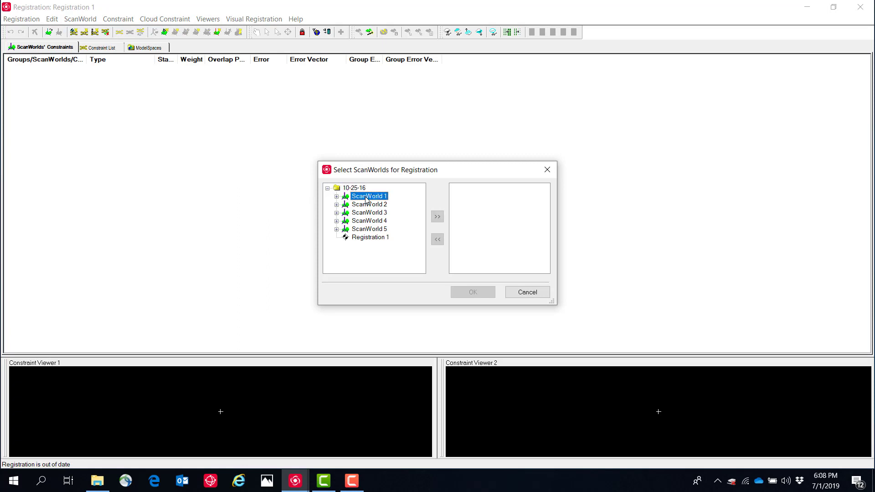
left_click(365, 230, "shift")
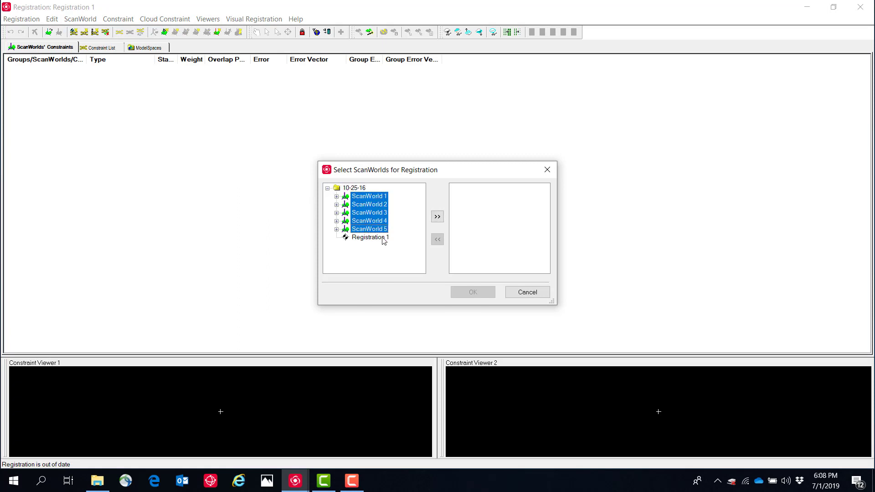
left_click(437, 217)
left_click(473, 291)
Auto-add constraints by target ID only and turn on Auto-Update for the registration.
left_click(124, 20)
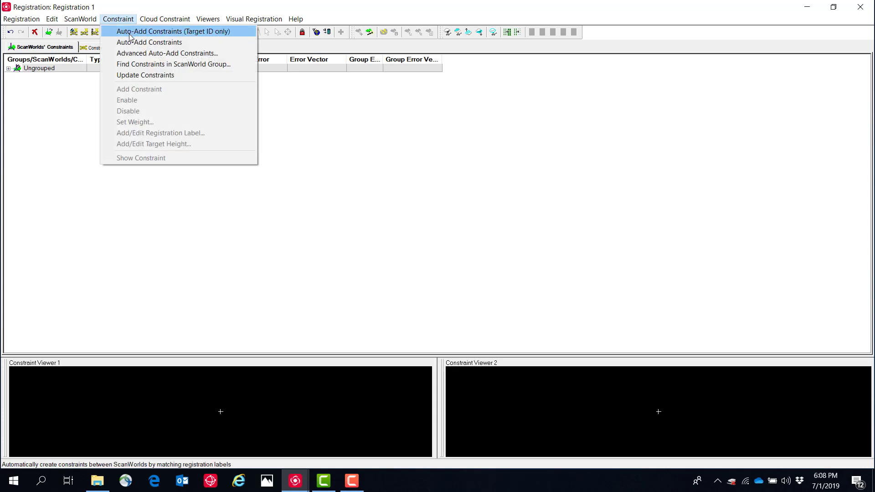
left_click(130, 32)
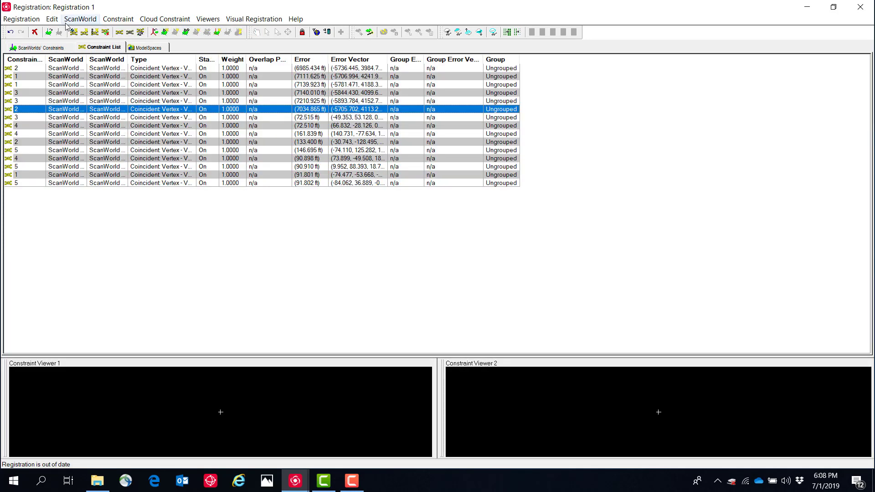
left_click(21, 19)
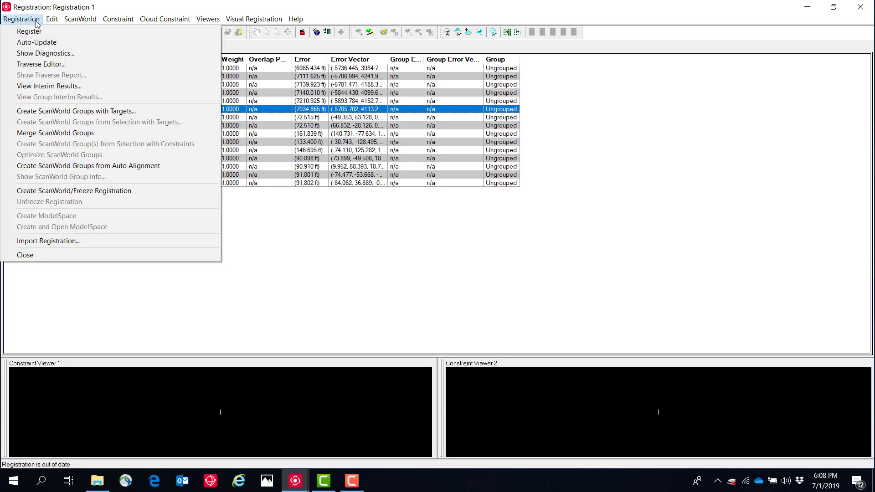
left_click(40, 44)
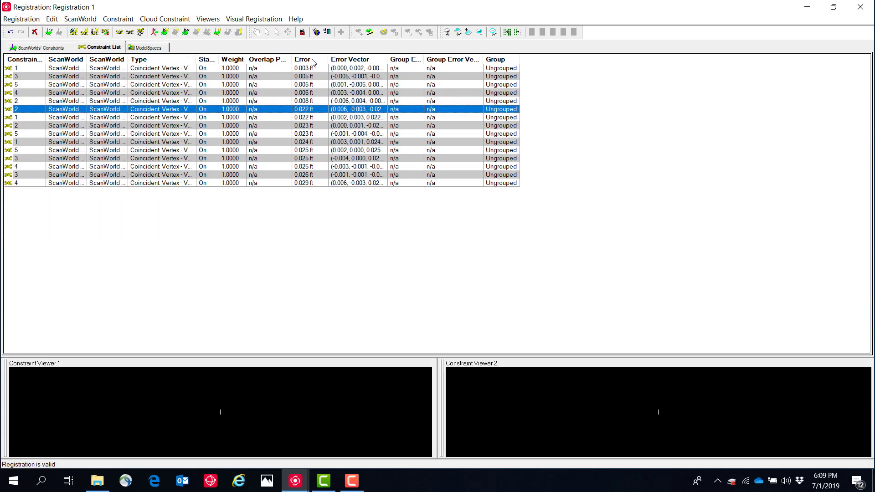
Sort the constraint list by error, largest first, and review the options for the worst constraint.
left_click(313, 62)
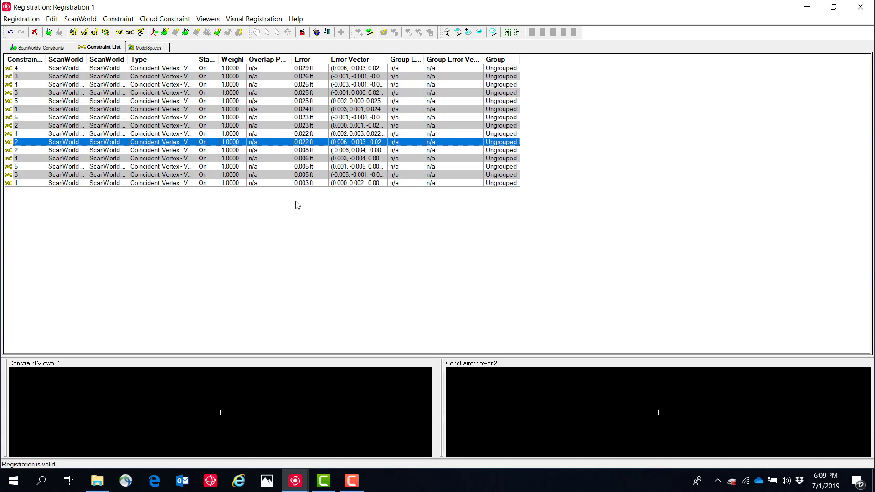
left_click(306, 70)
right_click(306, 68)
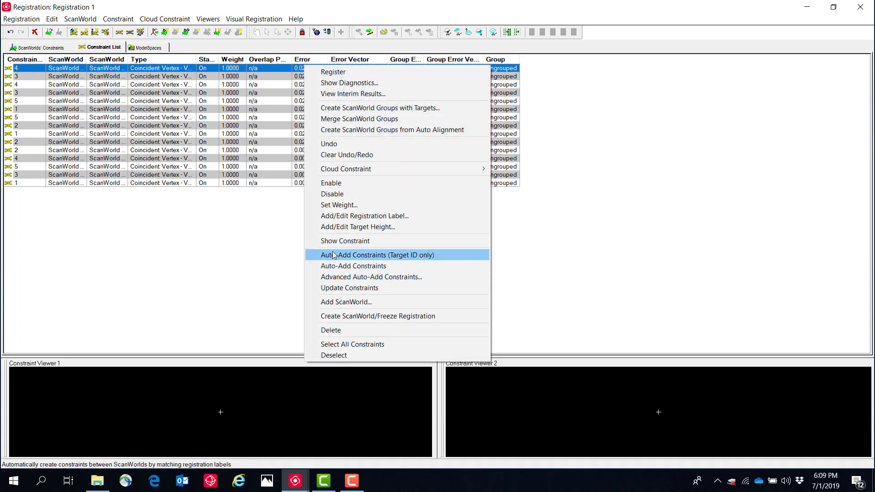
left_click(281, 219)
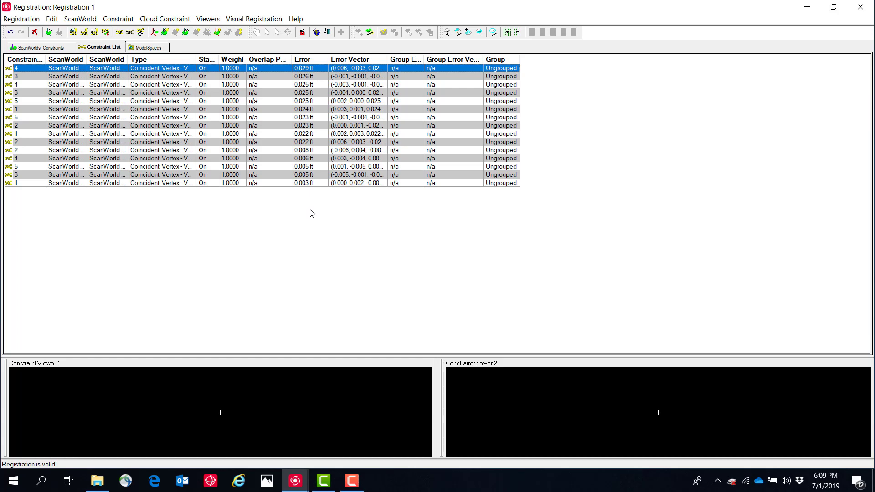
left_click(22, 19)
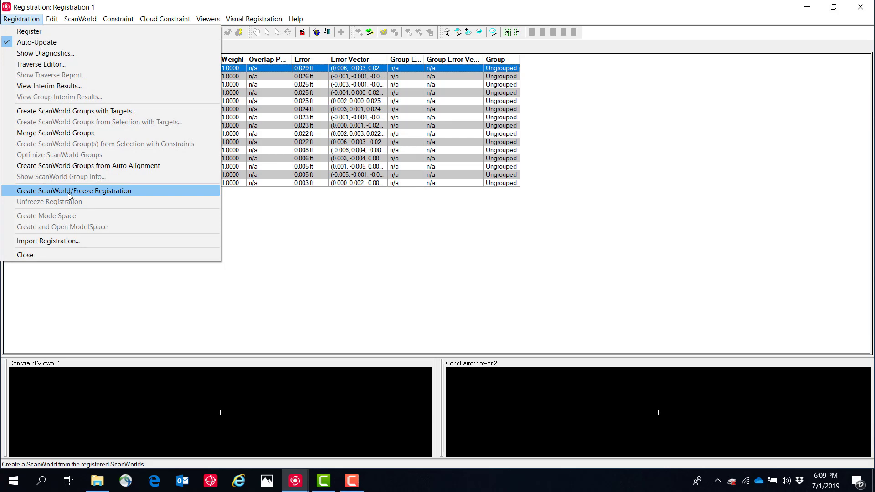
left_click(155, 320)
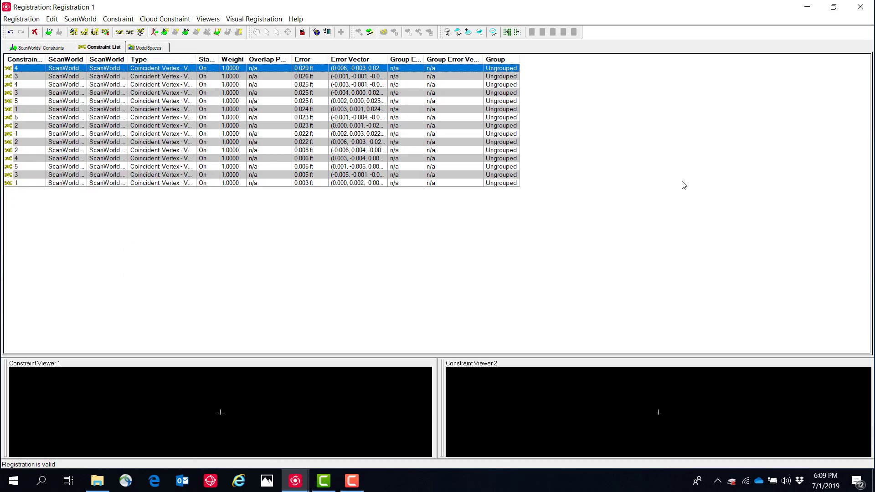
Return to the Navigator and open the ModelSpace 1 View 1 of ScanWorld 2.
left_click(807, 6)
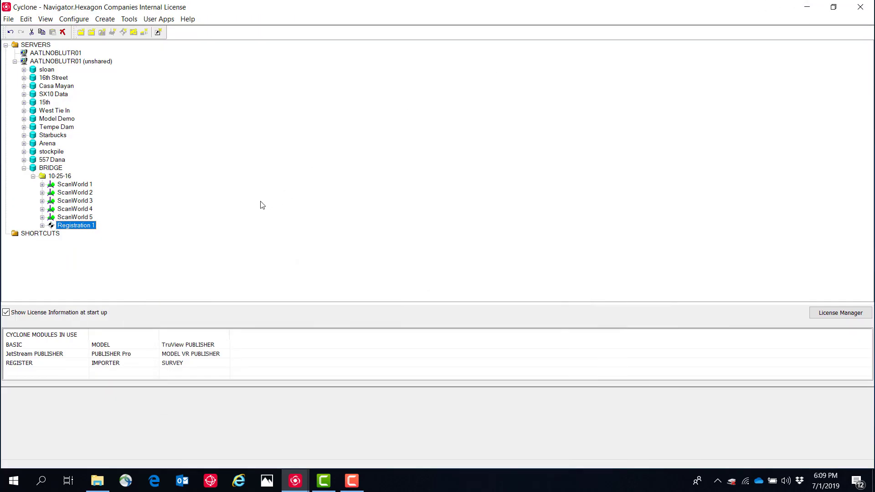
left_click(42, 184)
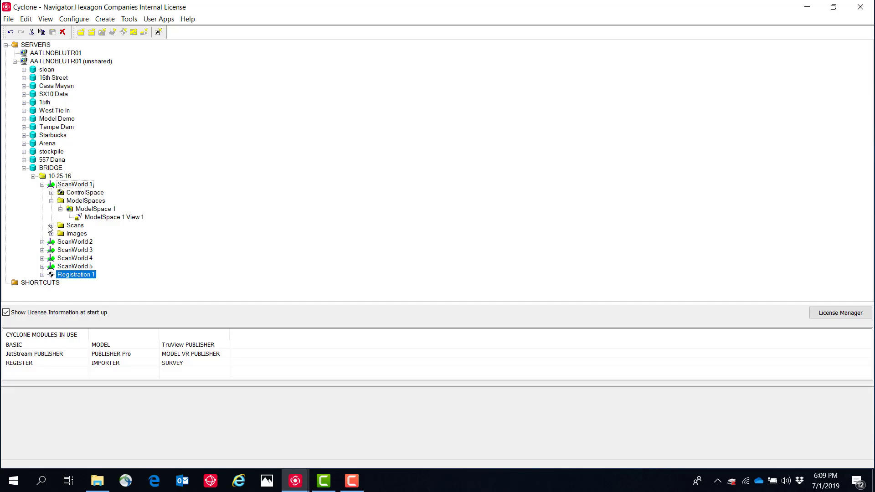
left_click(42, 242)
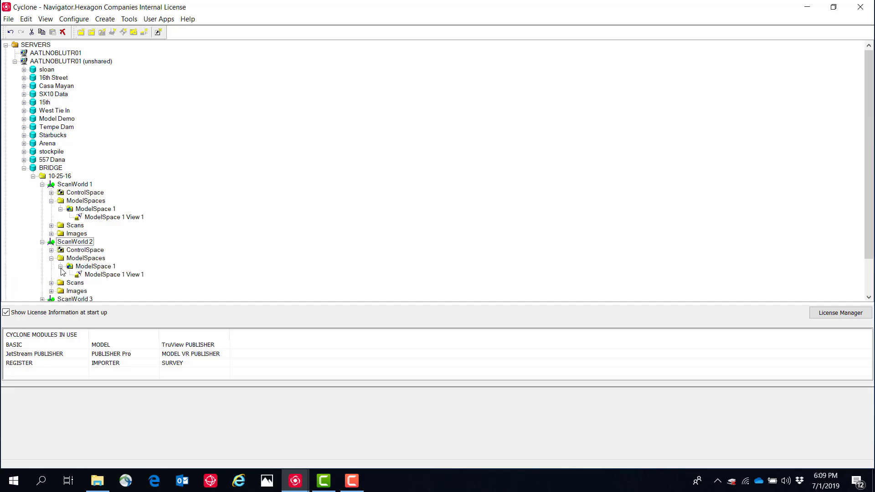
double_click(112, 274)
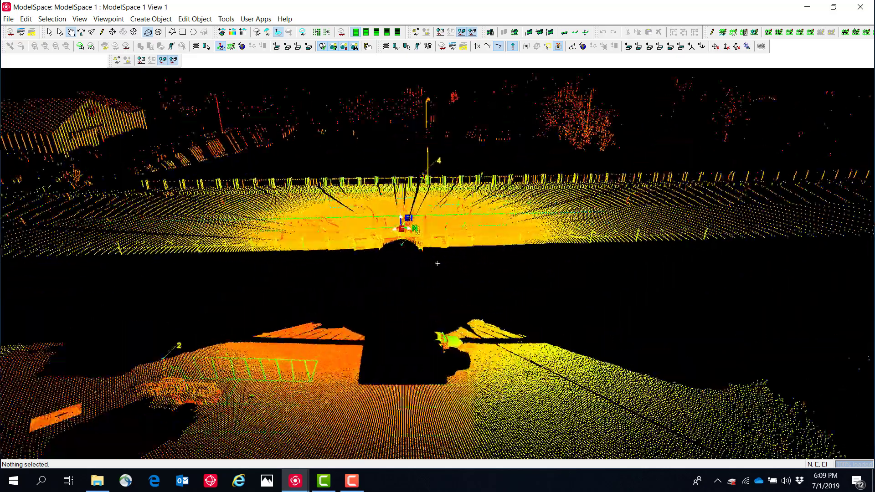
Examine targets 4 and 2 in ScanWorld 2's point cloud, up close and in the overall scene.
scroll(437, 264, "up", 5)
right_click_drag(437, 264, 401, 378)
left_click_drag(437, 263, 437, 246)
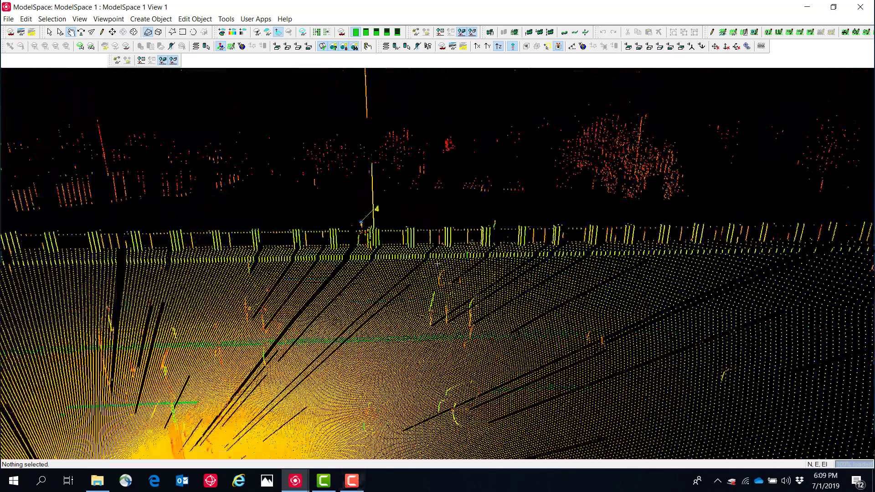
right_click_drag(437, 264, 513, 301)
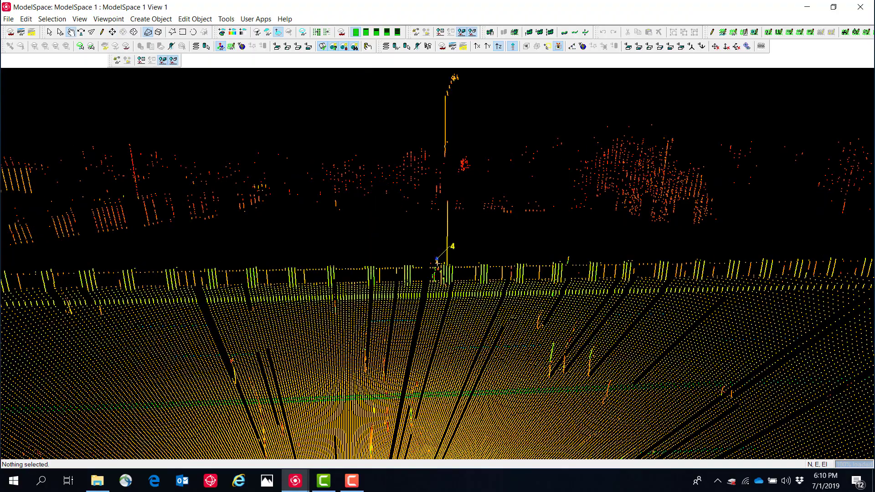
scroll(437, 264, "up", 3)
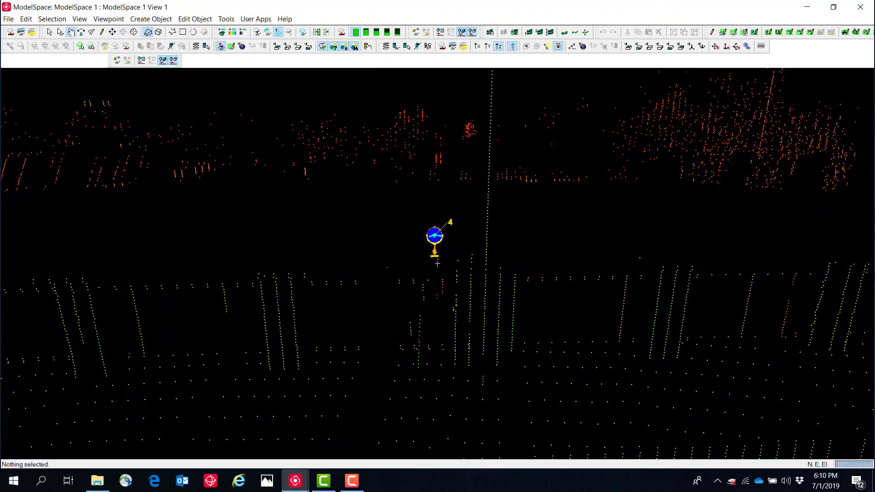
scroll(437, 264, "down", 5)
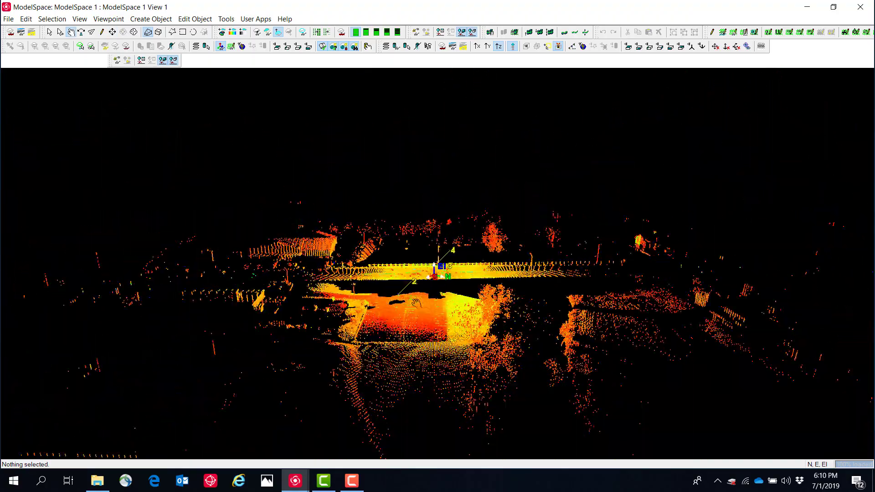
left_click_drag(416, 303, 417, 317)
key("s")
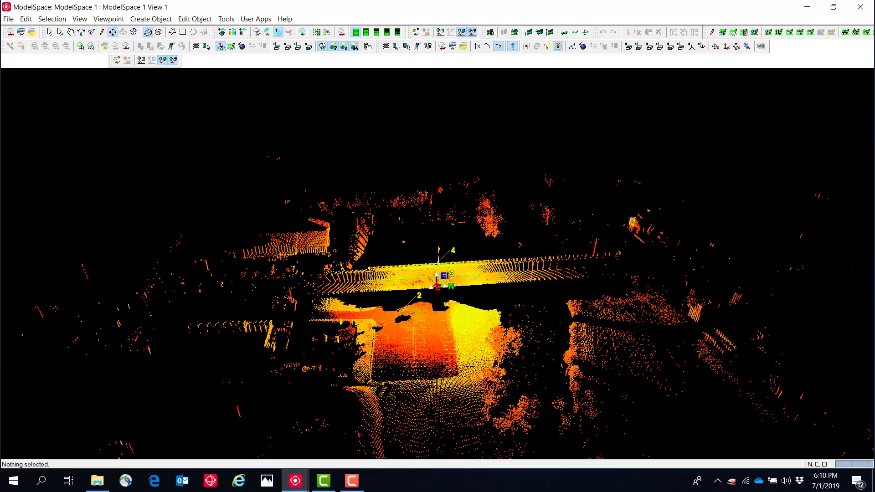
left_click(408, 308)
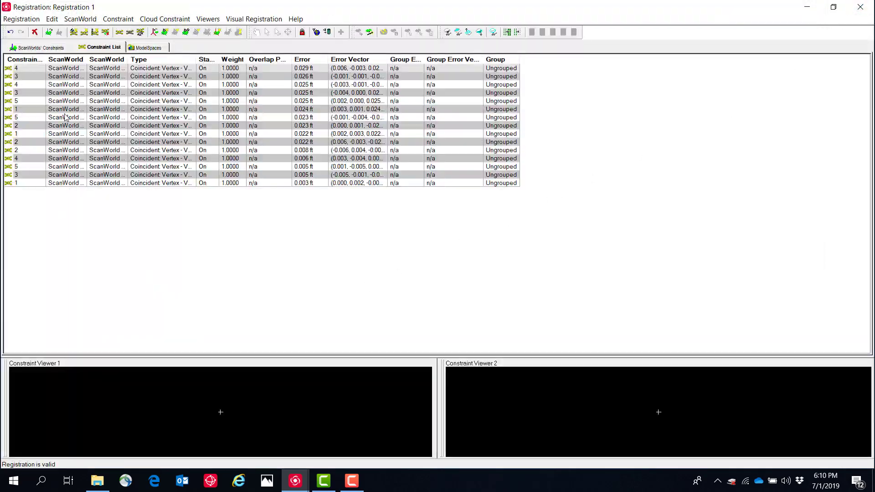
Create the ScanWorld and freeze Registration 1, and create and open a ModelSpace from it.
left_click(25, 19)
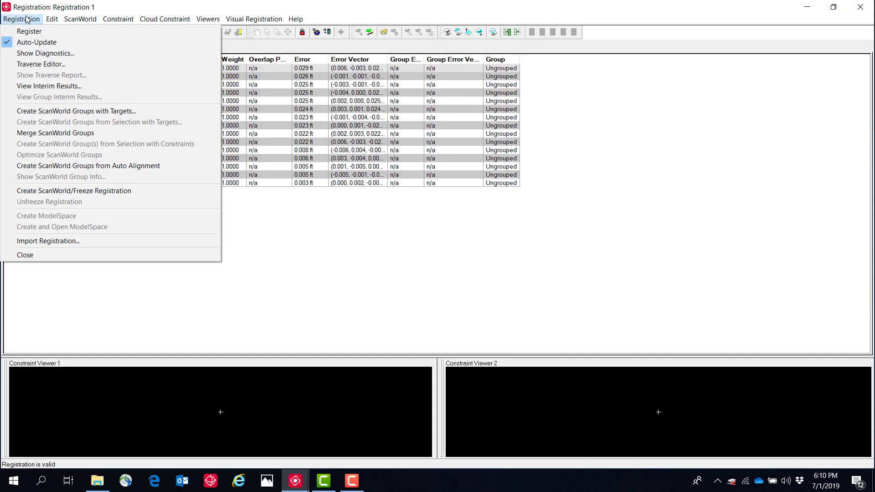
left_click(45, 193)
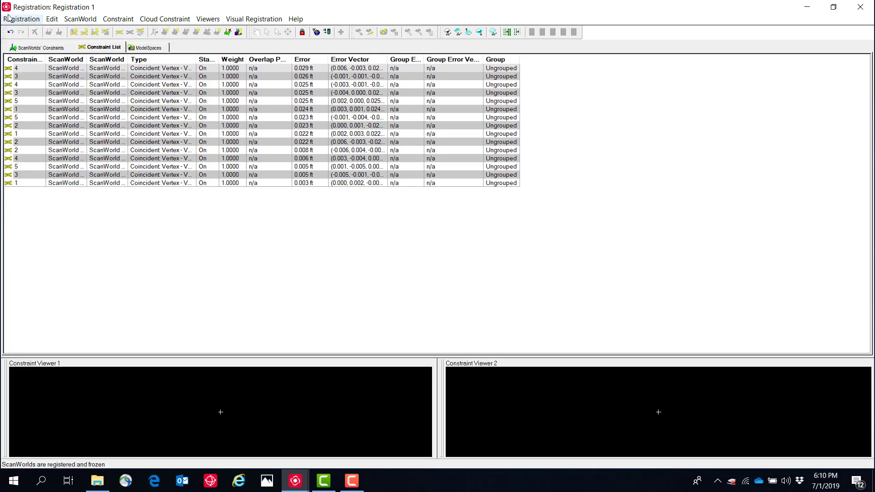
left_click(21, 19)
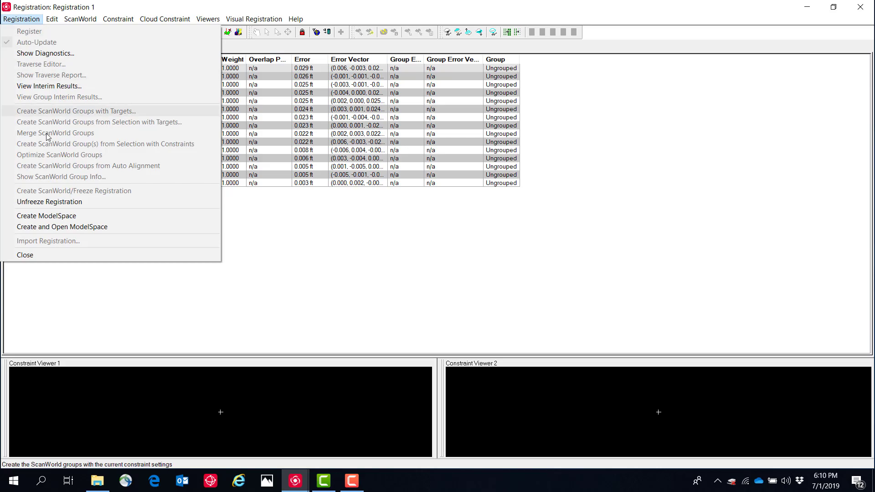
left_click(55, 227)
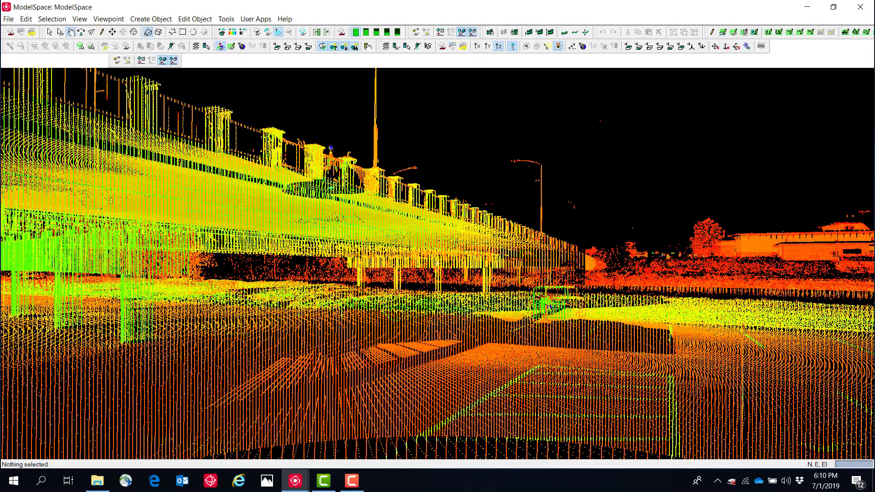
Inspect the registered bridge point cloud from above and close up around target 2.
left_click_drag(365, 351, 207, 433)
scroll(208, 433, "down", 10)
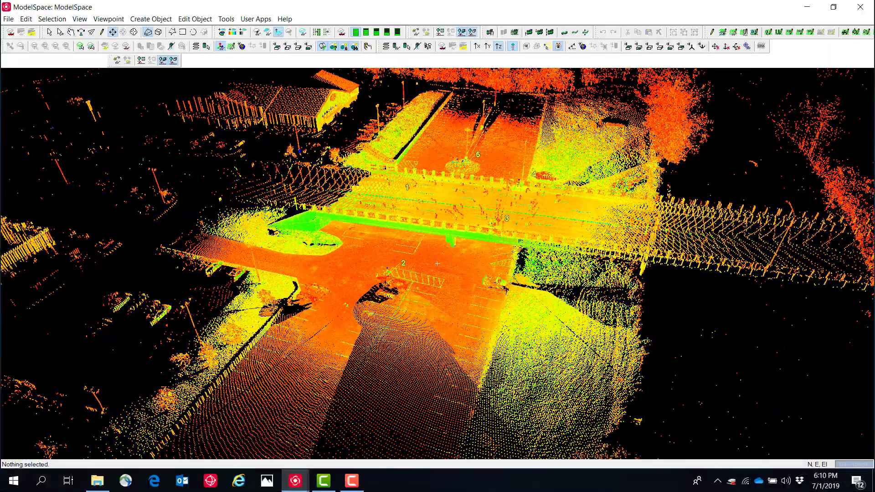
right_click_drag(338, 296, 387, 281)
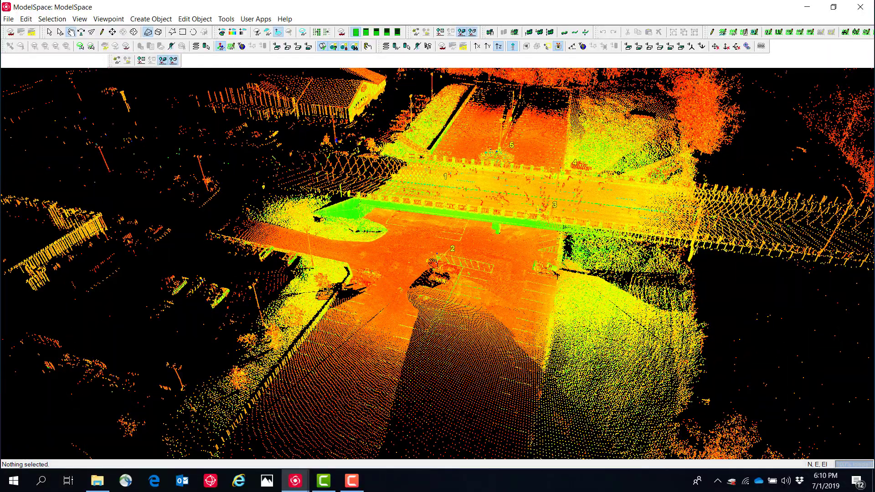
scroll(433, 261, "up", 10)
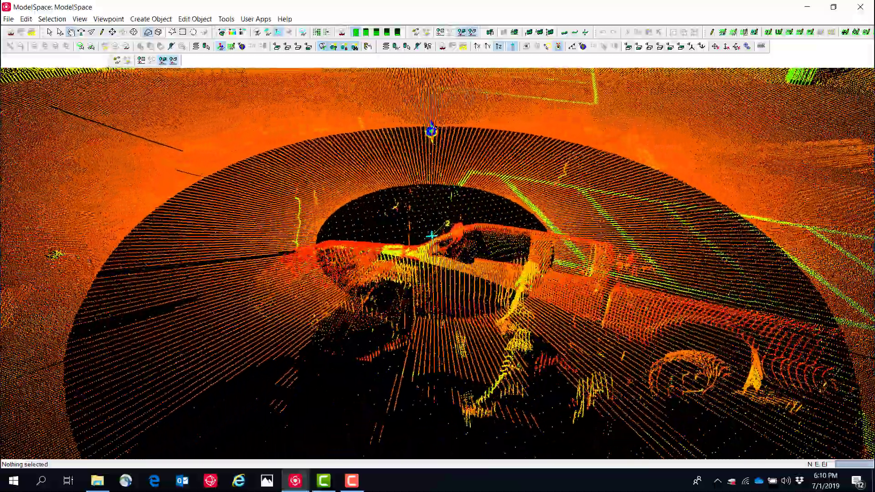
left_click_drag(433, 273, 540, 254)
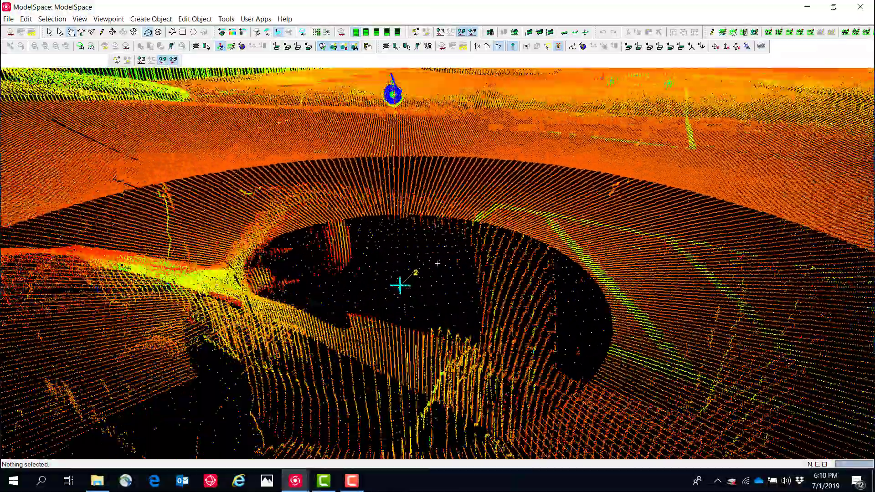
Examine the registered point cloud around the bridge deck, target 3 and the support pier, and select the cloud at the deck.
left_click_drag(539, 254, 633, 227)
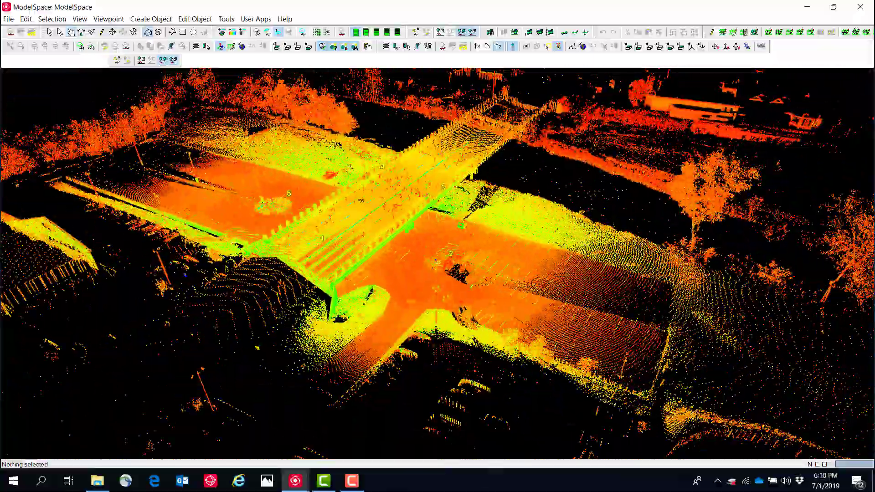
right_click_drag(361, 201, 425, 288)
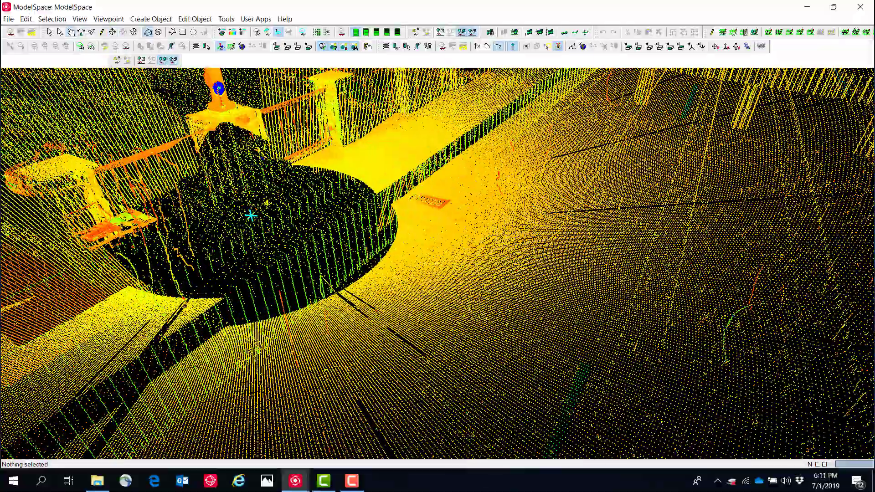
left_click_drag(425, 288, 414, 268)
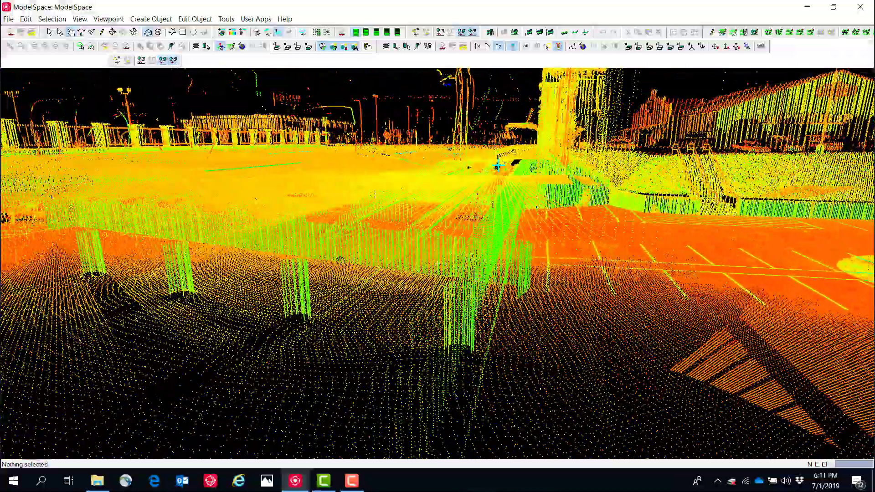
left_click_drag(340, 260, 402, 286)
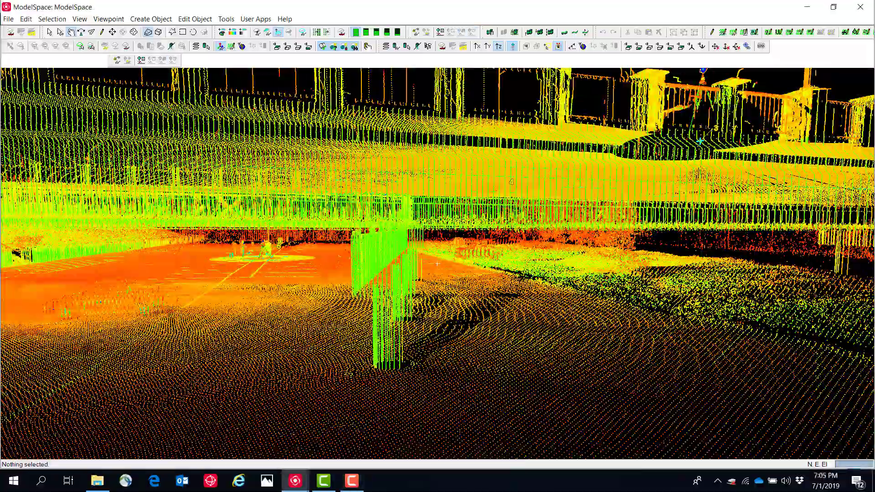
key("space")
left_click(368, 193)
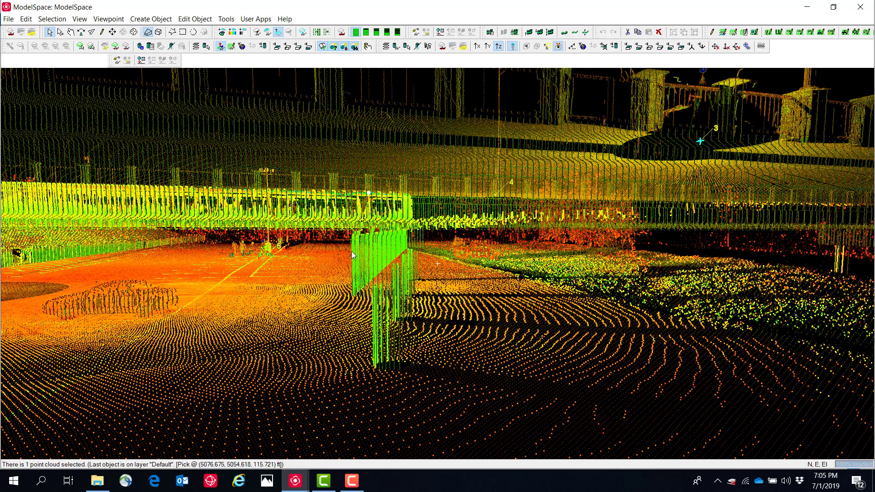
Close the ModelSpace and start a file import into the 10-25-16 project.
left_click(860, 7)
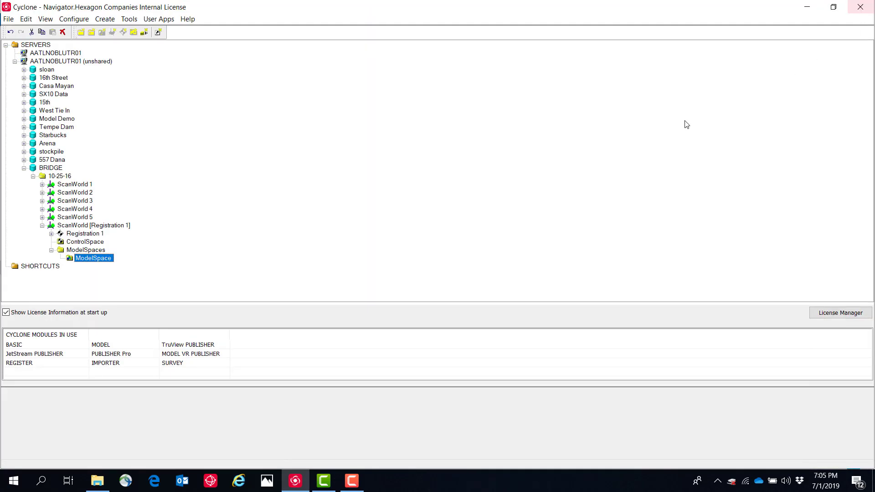
left_click(55, 175)
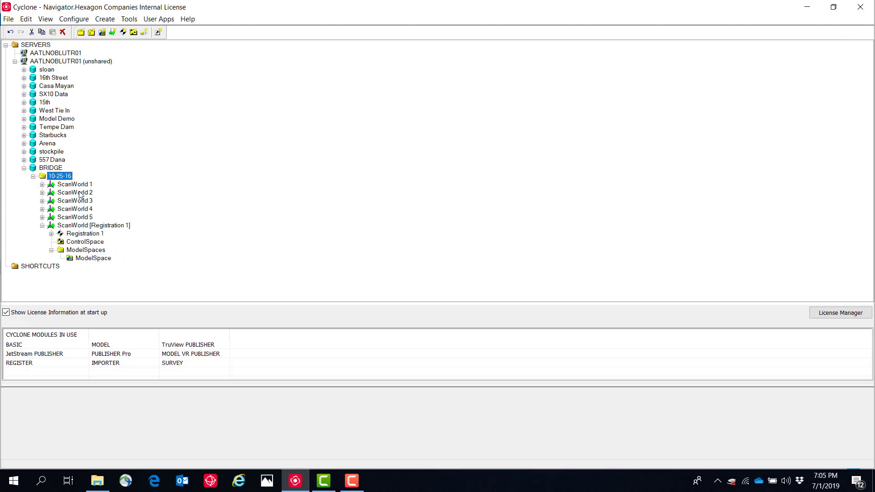
left_click(8, 19)
mouse_move(19, 20)
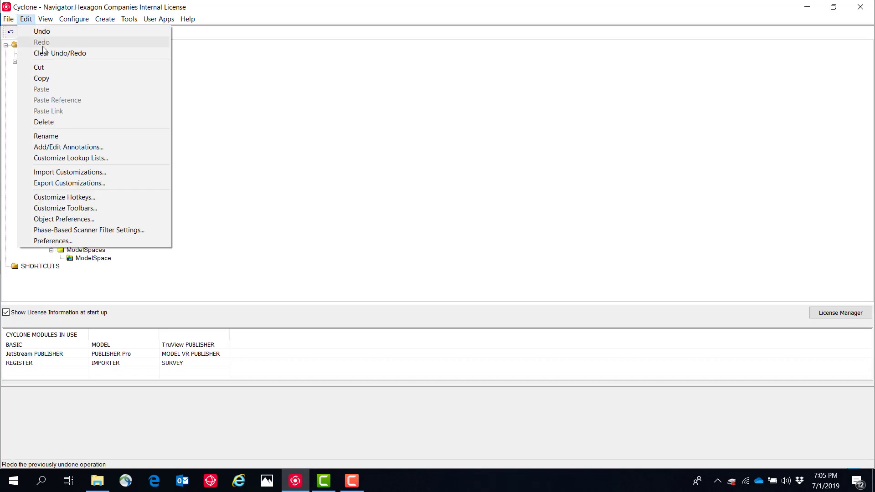
left_click(32, 91)
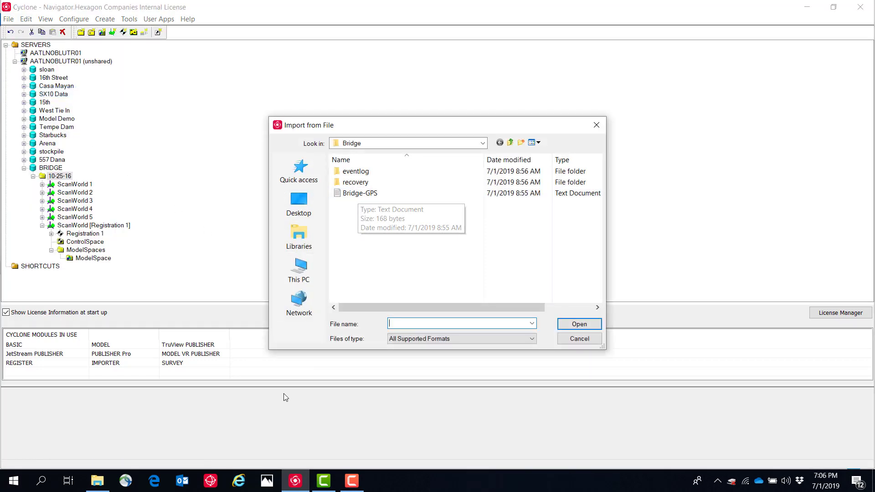
Switch to File Explorer and review the column order, coordinates and point numbers in the Bridge-GPS text file.
left_click(97, 480)
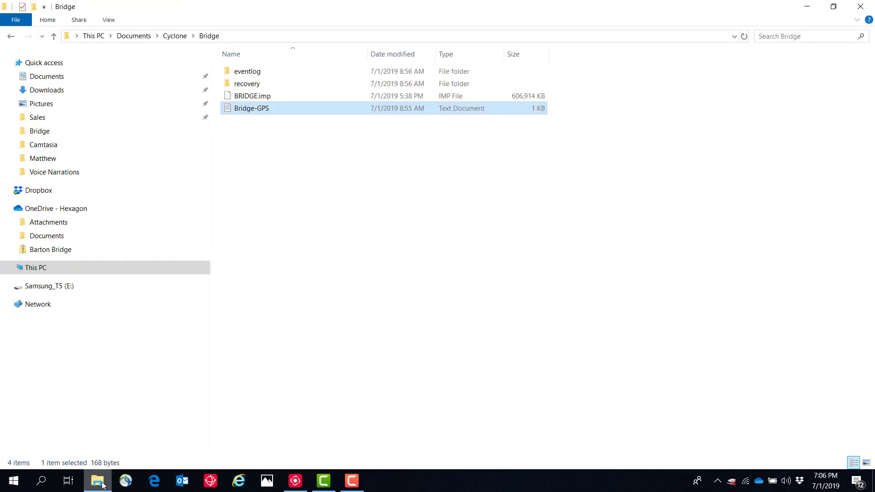
double_click(273, 113)
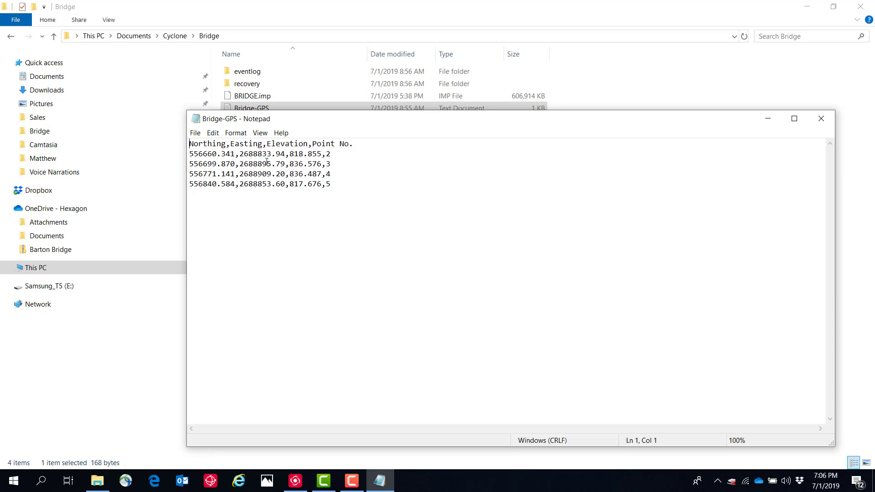
left_click(821, 118)
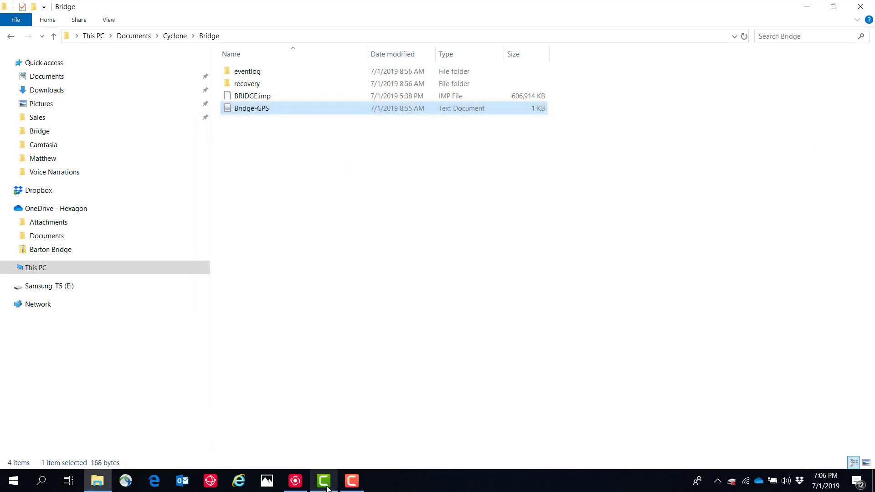
Switch back to Cyclone and choose the Bridge-GPS text file for import.
mouse_move(326, 488)
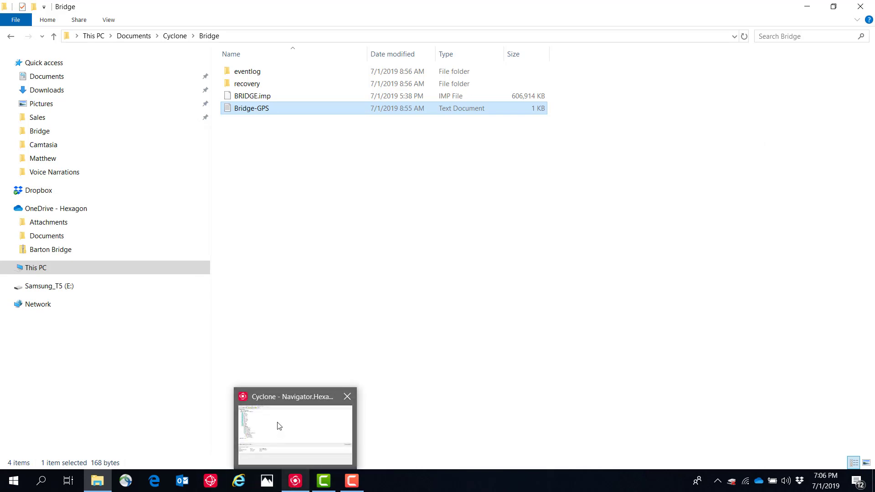
left_click(277, 425)
left_click(371, 195)
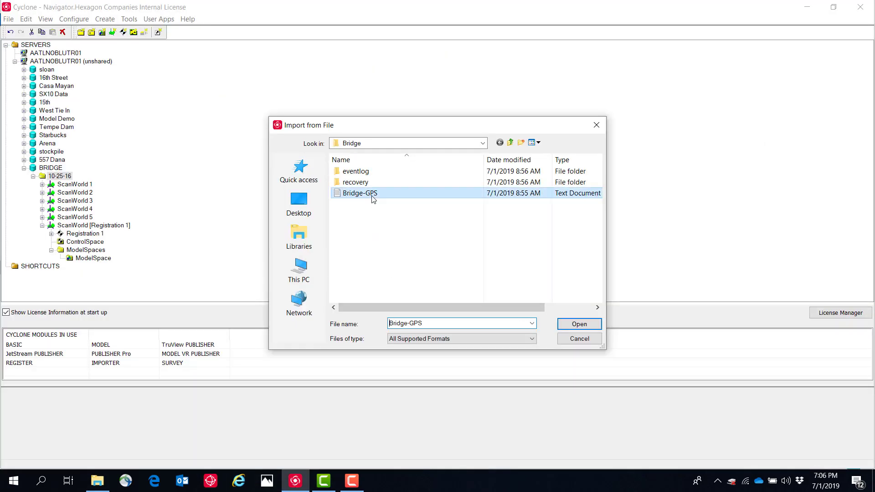
left_click(568, 326)
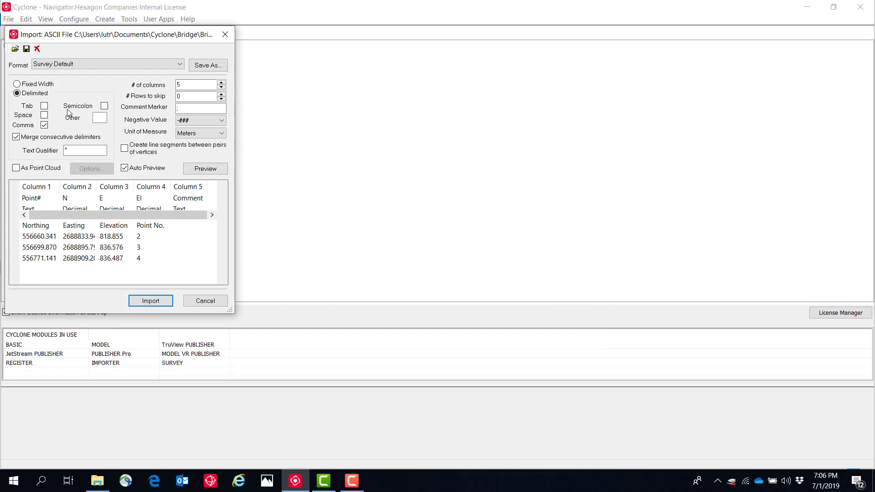
Configure the ASCII import for 4 columns, 1 skipped row and Feet as the unit of measure.
left_click(221, 86)
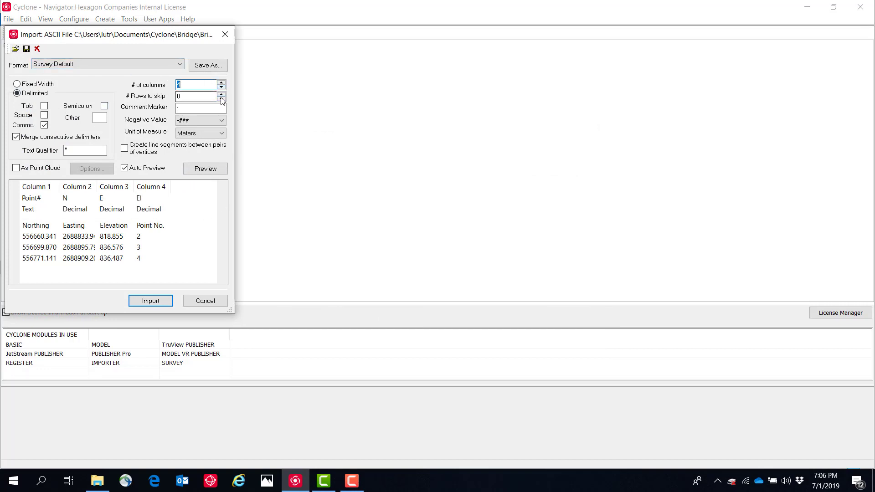
left_click(221, 94)
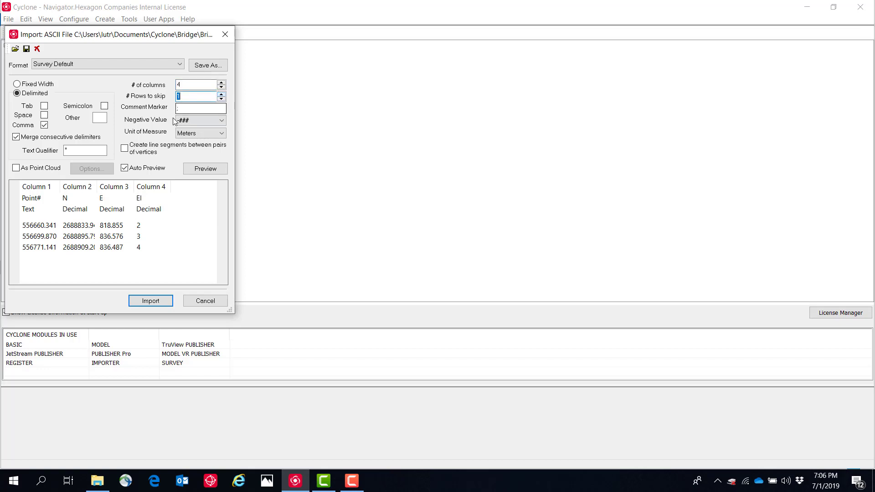
left_click(220, 133)
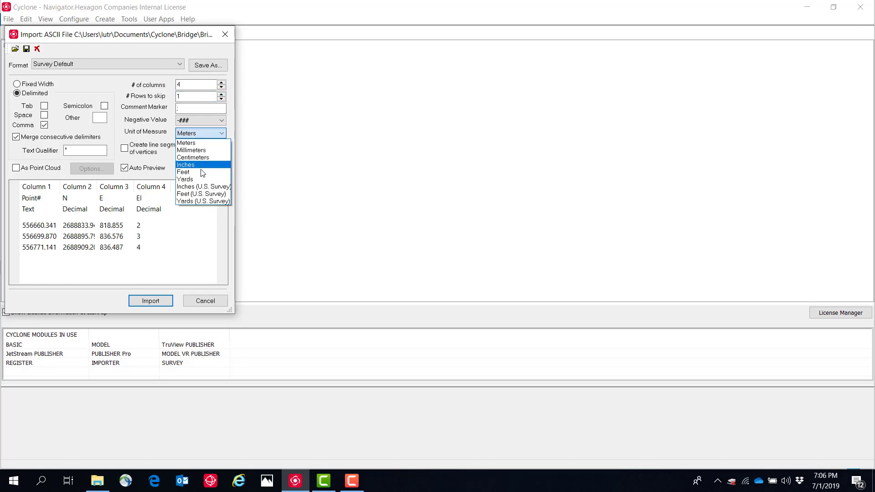
left_click(202, 173)
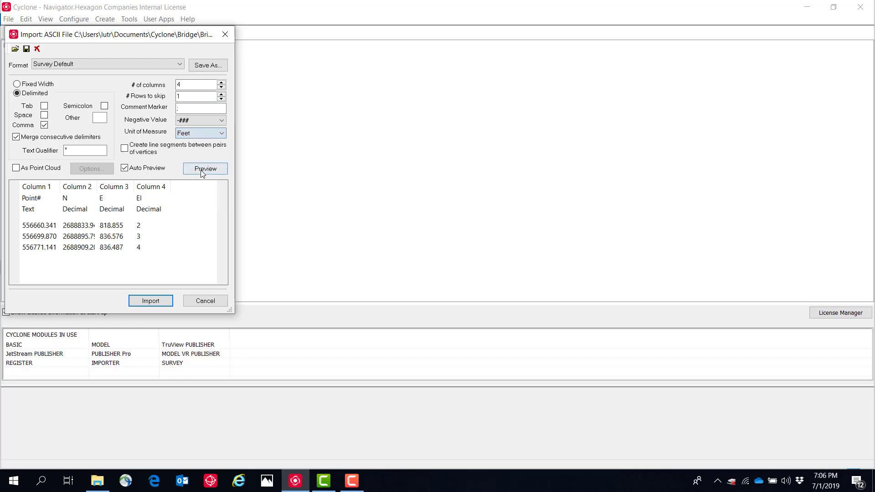
Assign N to column 1 and E to column 2 of the ASCII import.
left_click(40, 198)
left_click(62, 198)
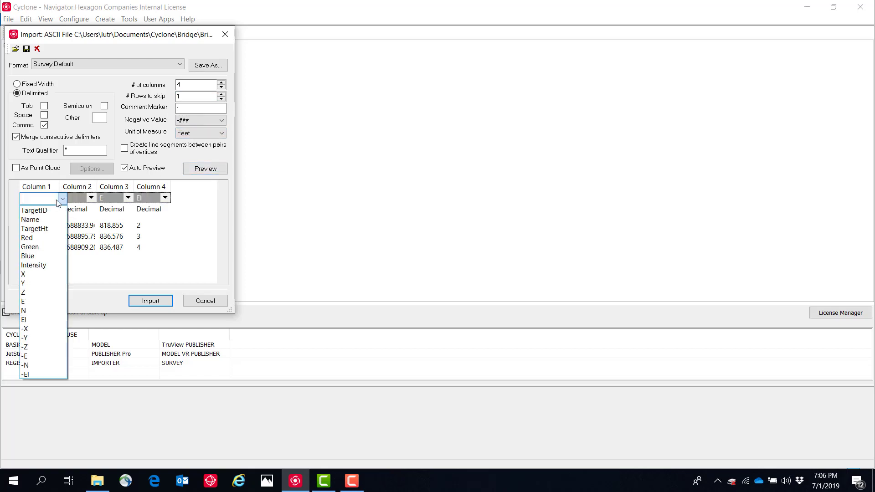
left_click(40, 310)
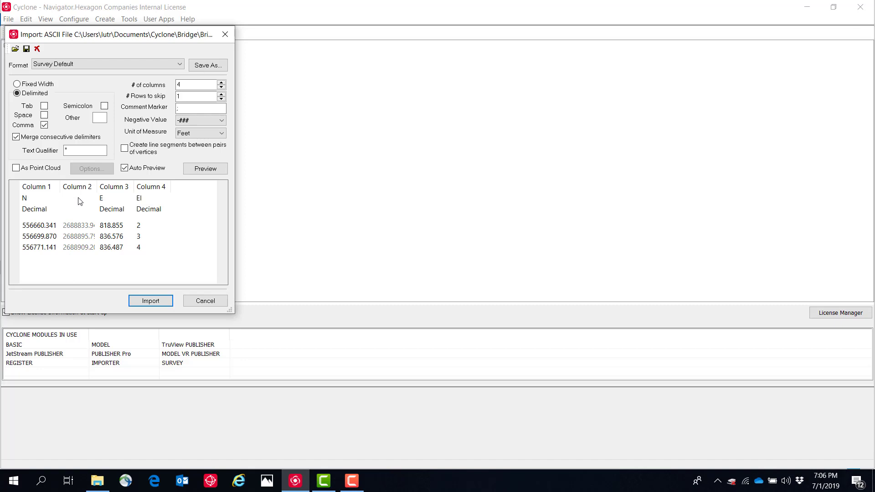
left_click(80, 201)
left_click(91, 199)
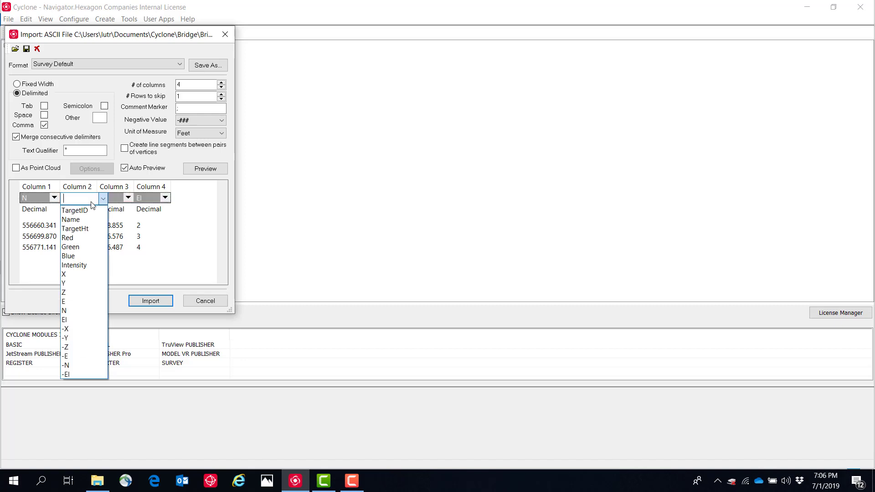
left_click(75, 303)
Assign El to column 3 and TargetID to column 4, and import the control points.
left_click(126, 199)
left_click(139, 199)
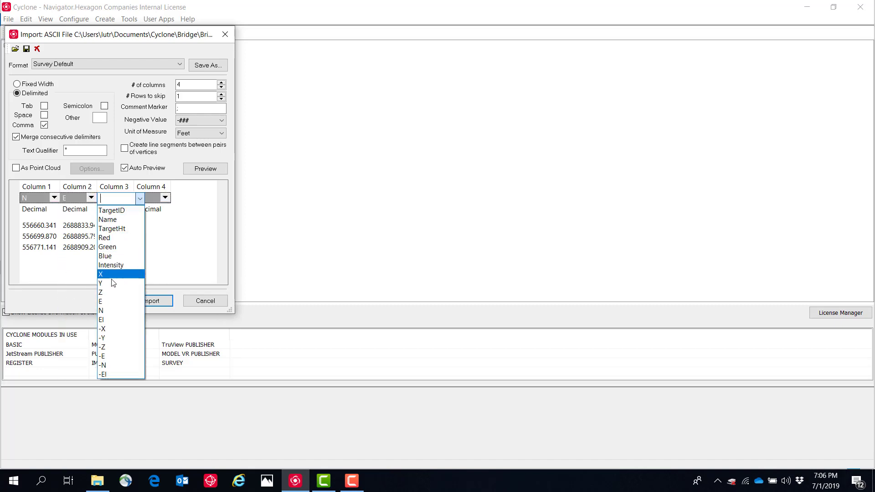
left_click(106, 320)
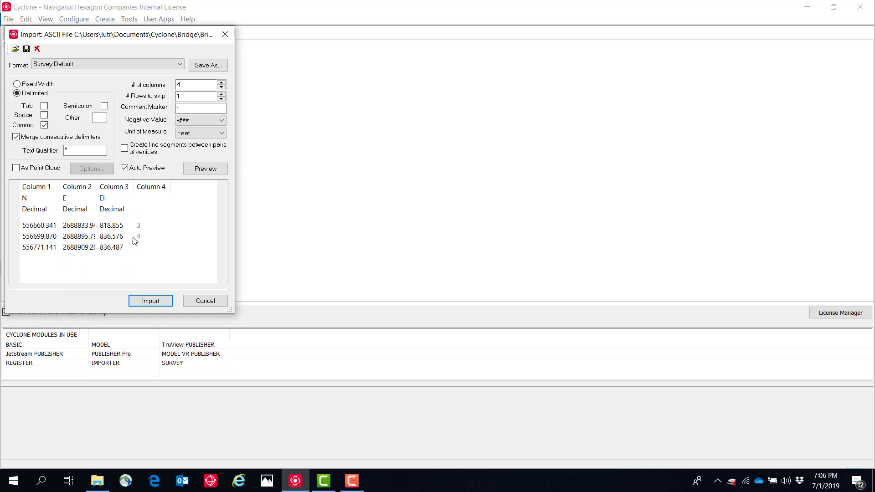
left_click(152, 197)
left_click(164, 199)
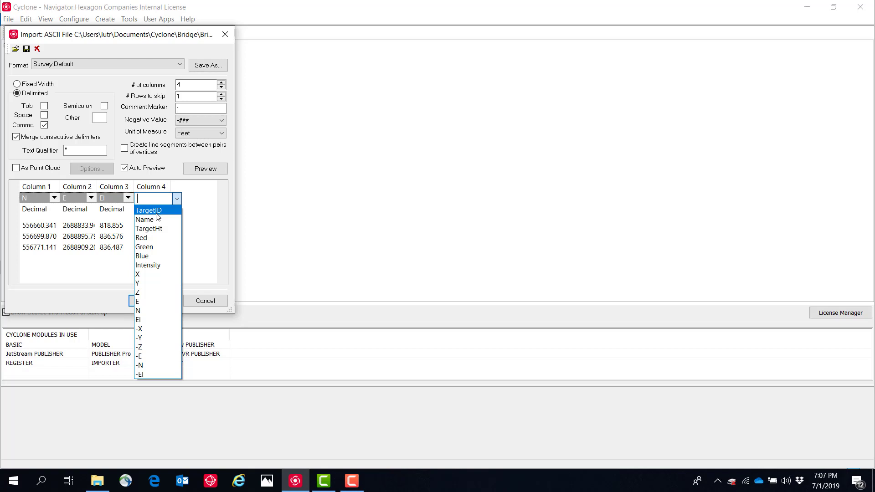
left_click(157, 213)
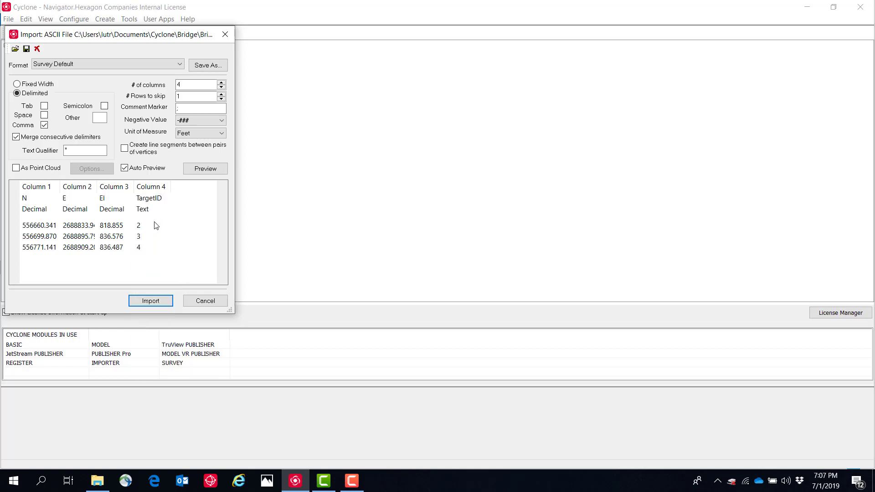
left_click(151, 301)
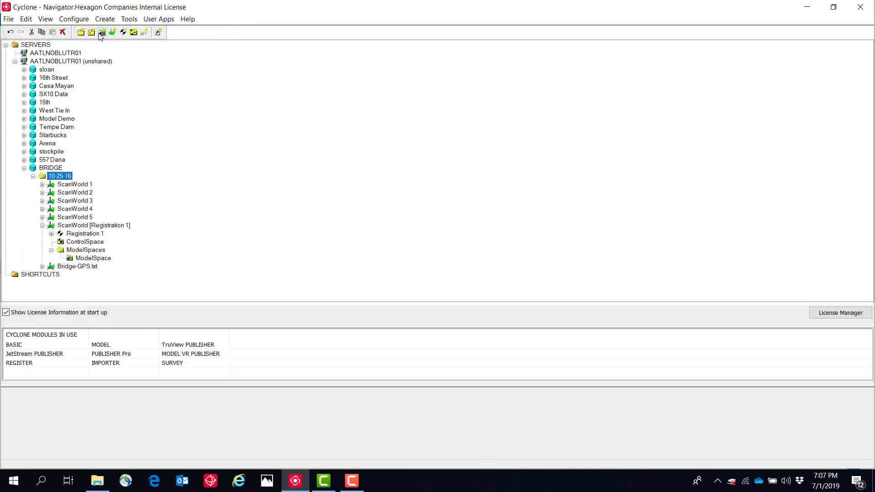
Create and open a new registration in the 10-25-16 project, and add Bridge-GPS.txt and ScanWorld [Registration 1] to it.
left_click(123, 32)
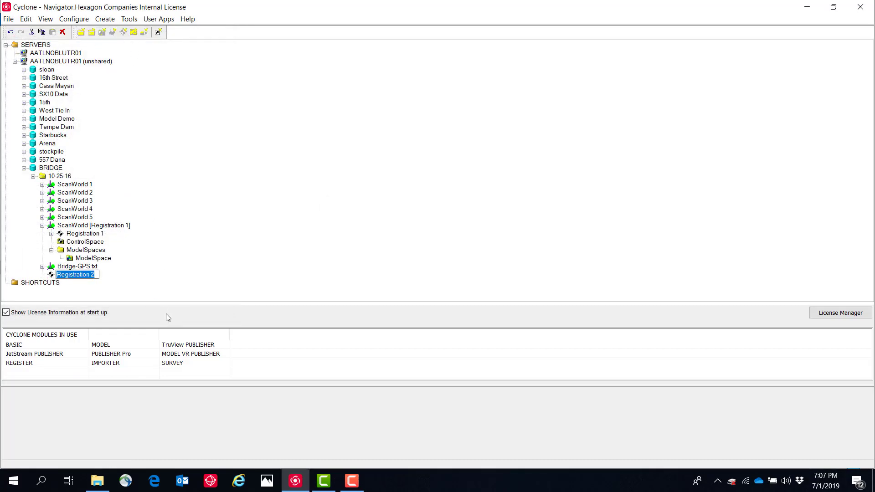
key("Return")
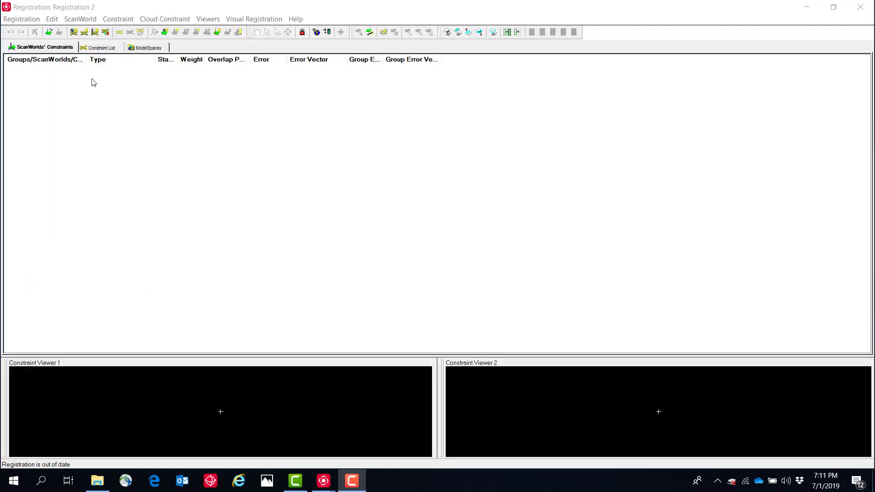
left_click(82, 21)
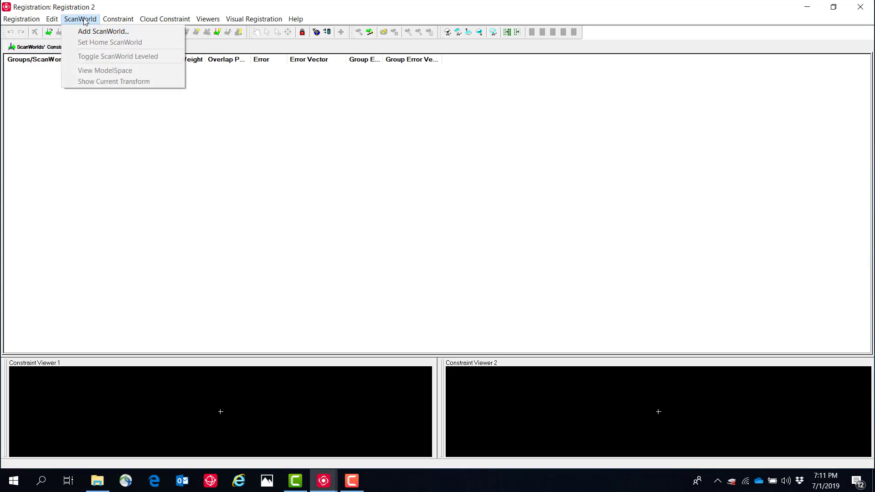
left_click(92, 32)
left_click(327, 188)
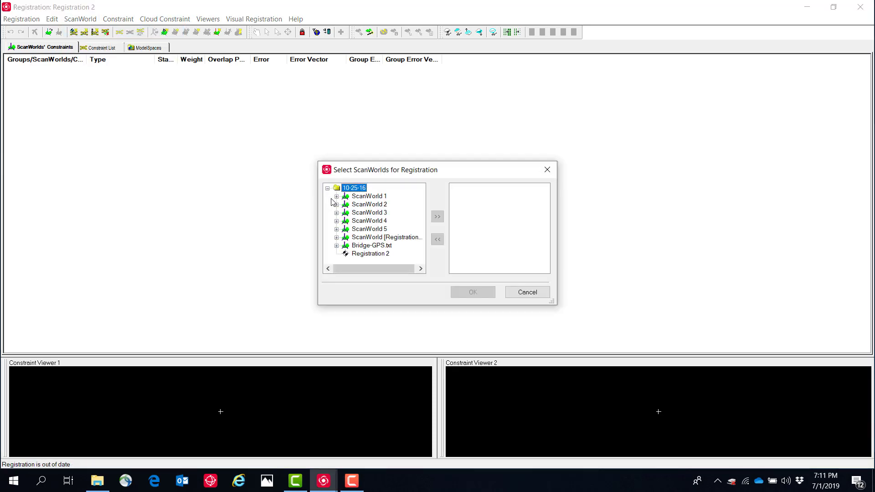
left_click(358, 248)
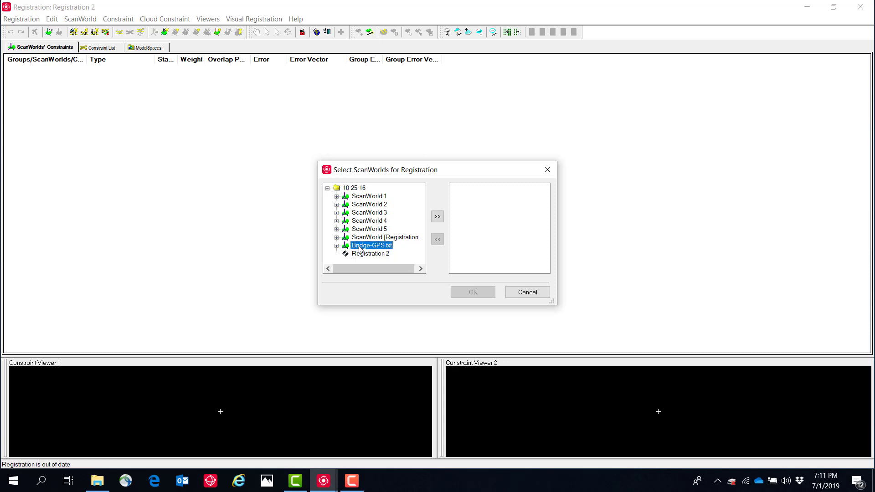
left_click(437, 217)
left_click(379, 238)
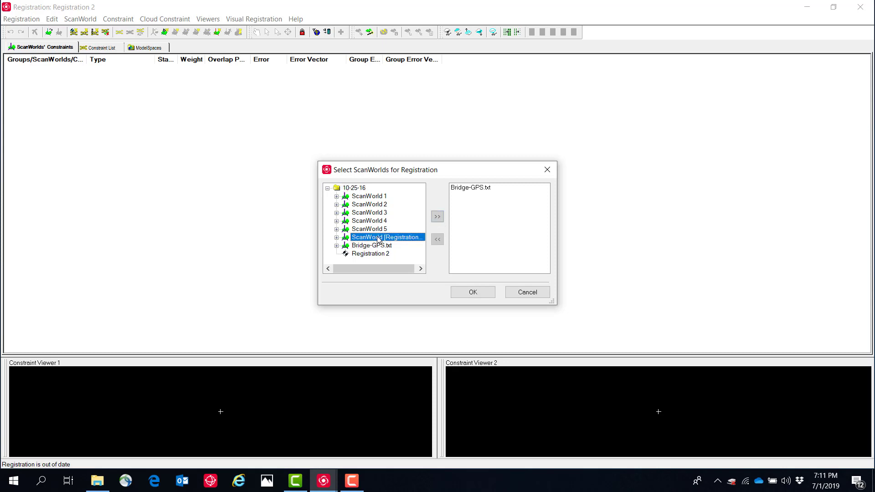
left_click(437, 217)
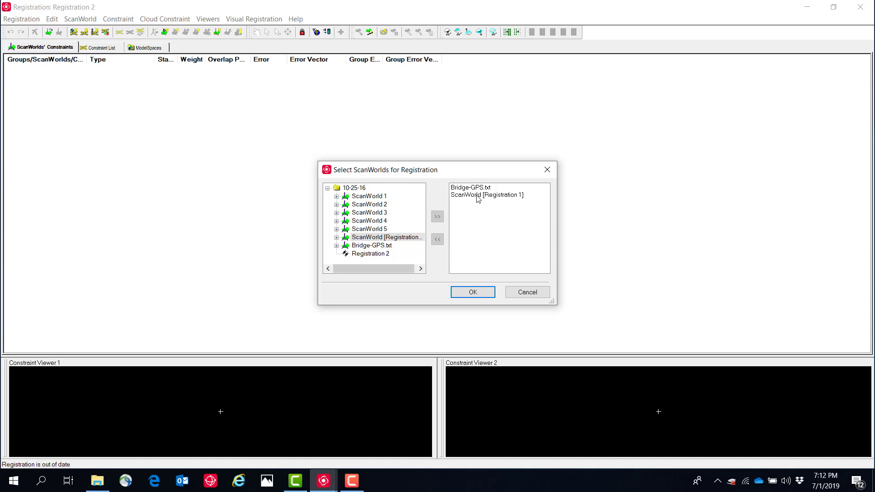
left_click(477, 290)
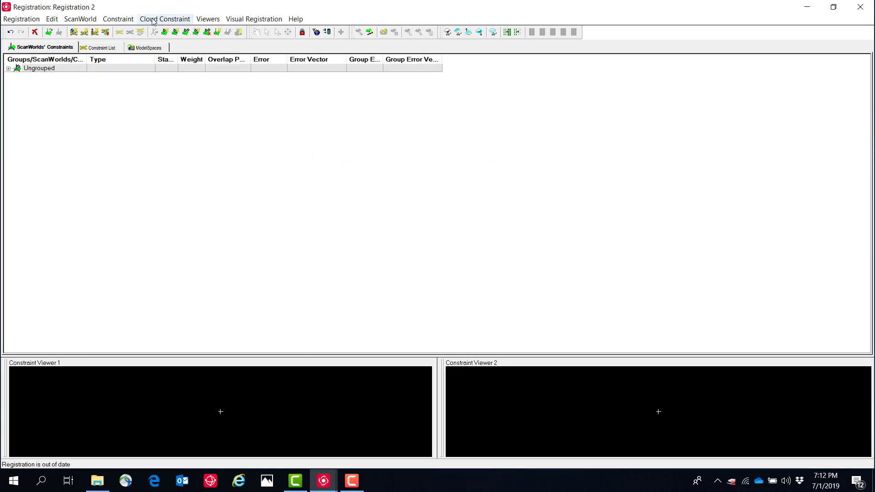
Auto-add constraints by target ID only and show the list of constraints.
left_click(118, 18)
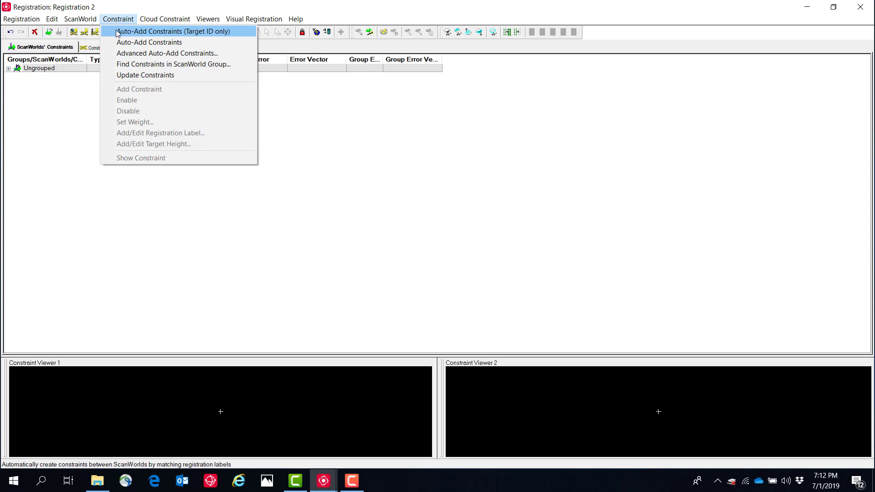
left_click(118, 31)
left_click(92, 48)
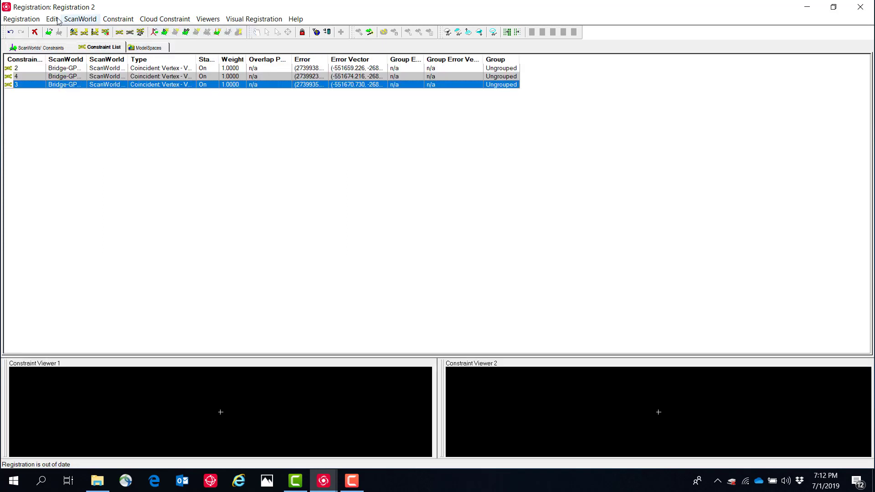
Turn on Auto-Update for the registration and disable the constraint for target 4.
left_click(36, 20)
left_click(39, 42)
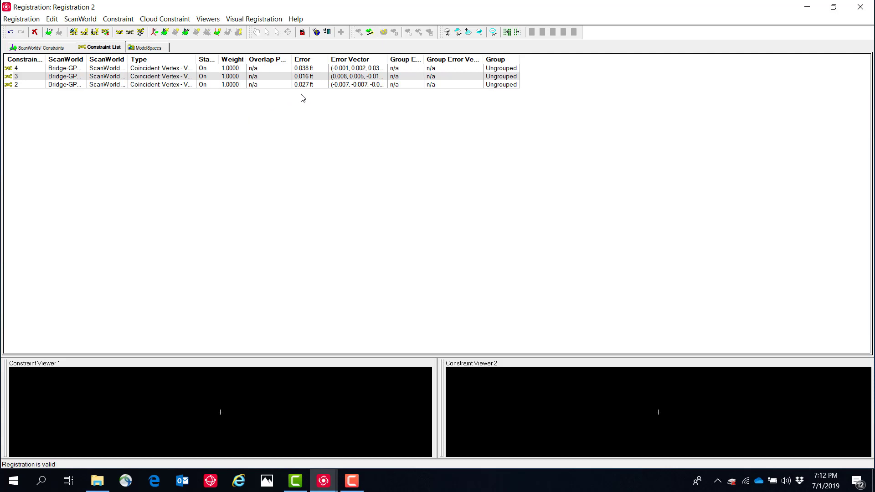
right_click(307, 69)
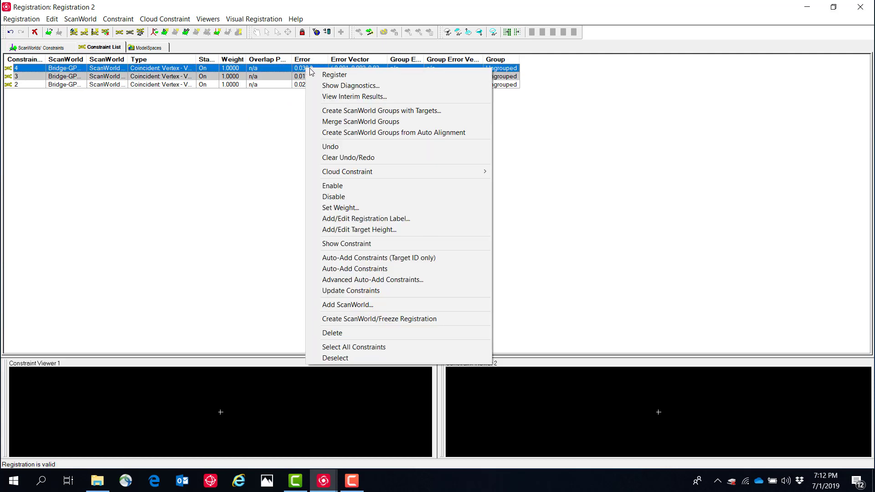
left_click(339, 198)
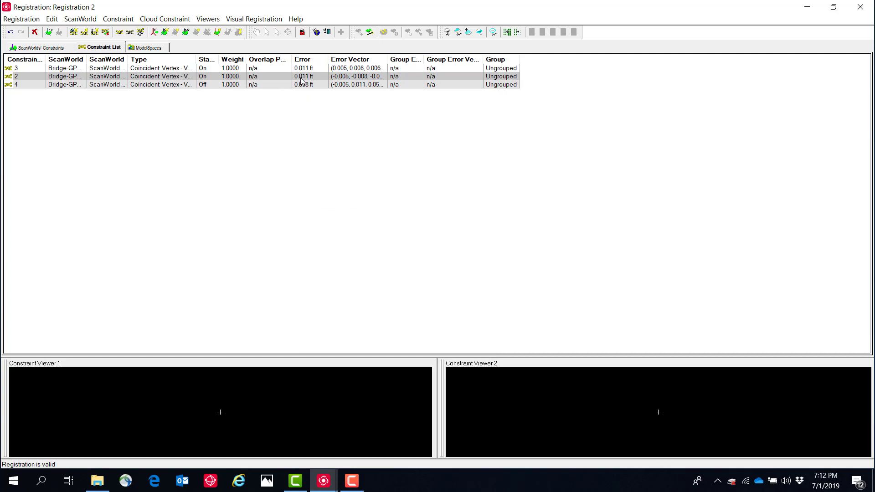
Create the ScanWorld and freeze Registration 2, and create and open a ModelSpace from it.
left_click(22, 19)
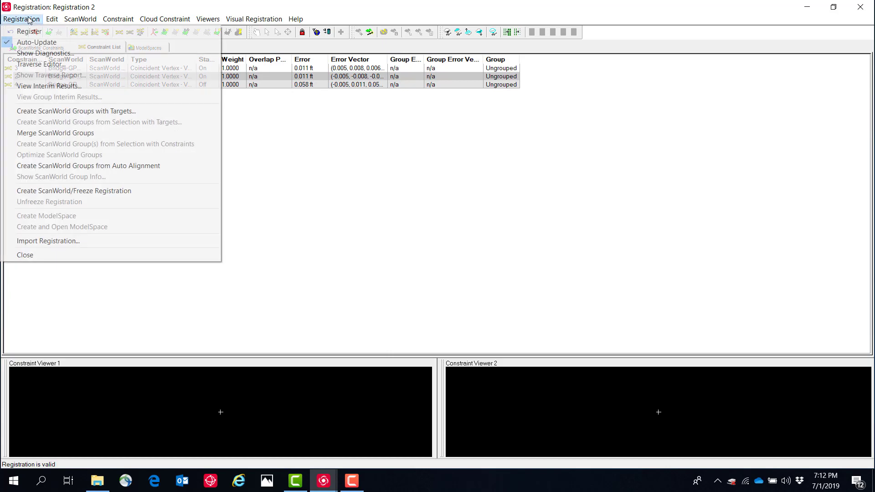
left_click(64, 196)
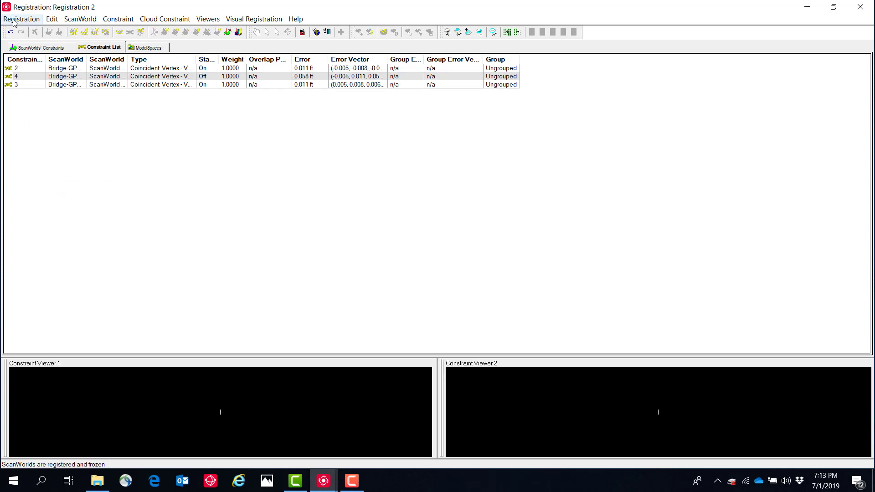
left_click(21, 19)
left_click(72, 226)
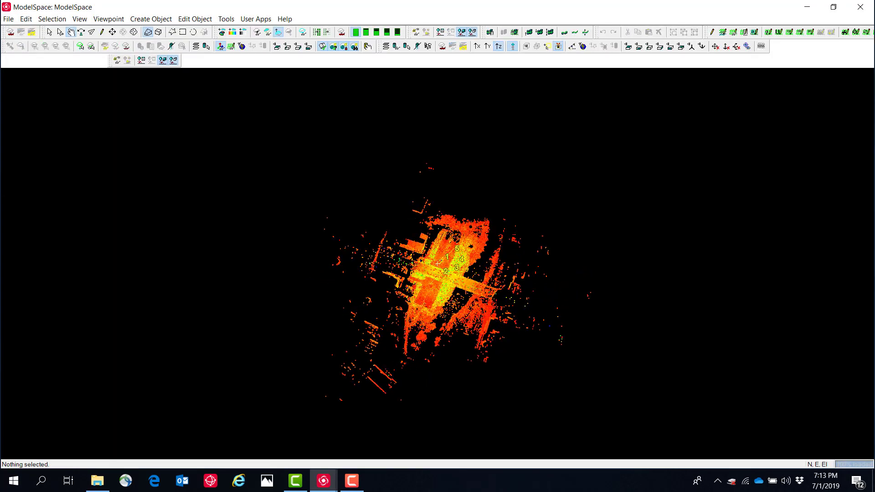
Examine the bridge point cloud up close and pick a point on the bridge's side face to check its coordinates.
scroll(449, 270, "up", 10)
right_click_drag(502, 311, 510, 235)
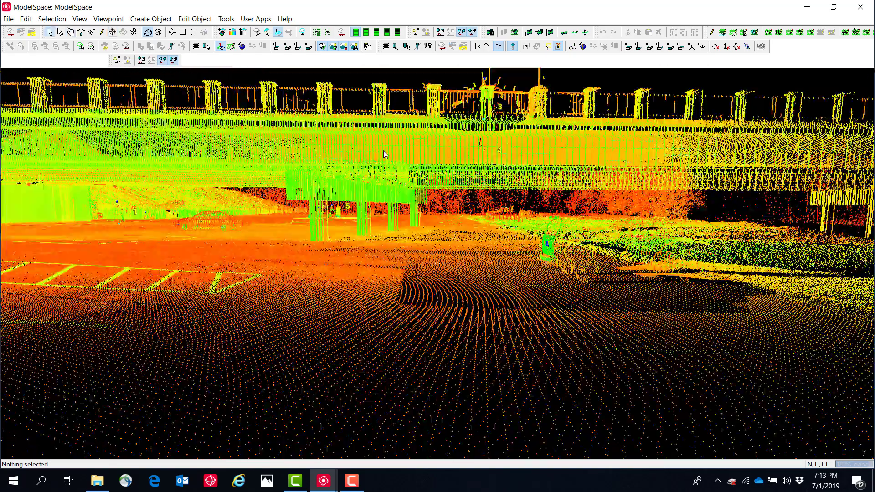
left_click(383, 150)
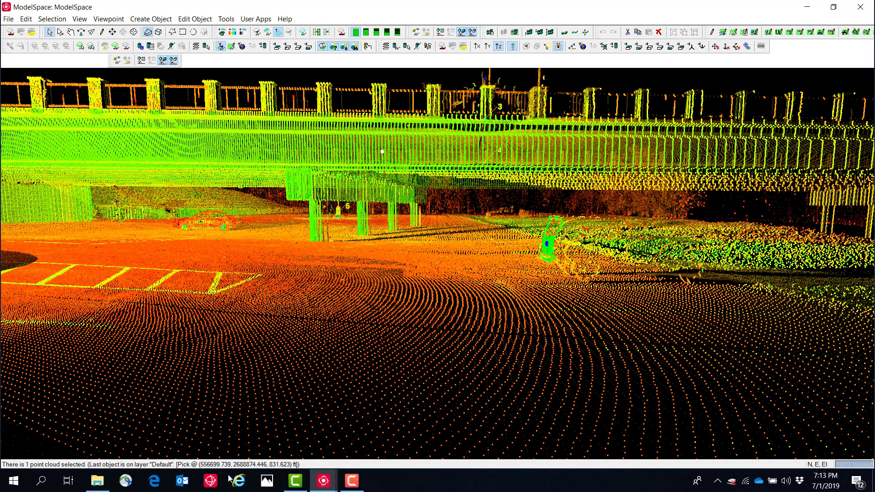